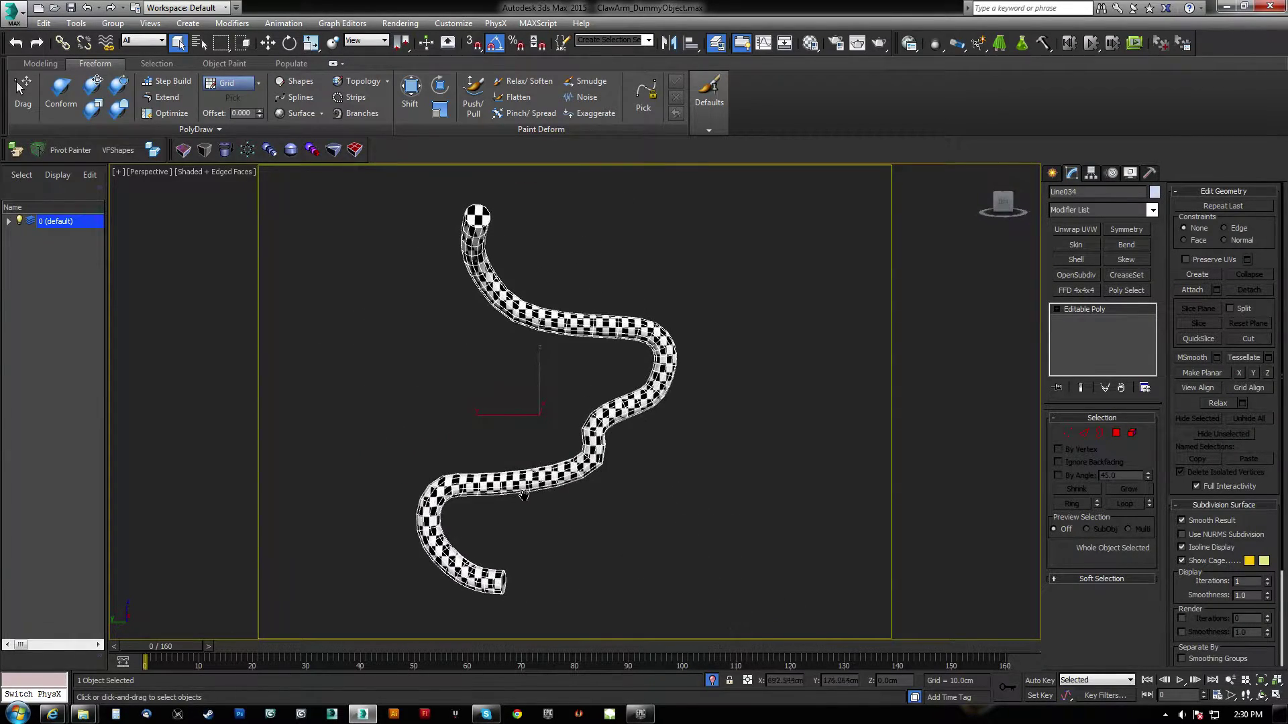
Apply an Unwrap UVW modifier to the curved tube and open its UV editor.
scroll(589, 450, "up", 4)
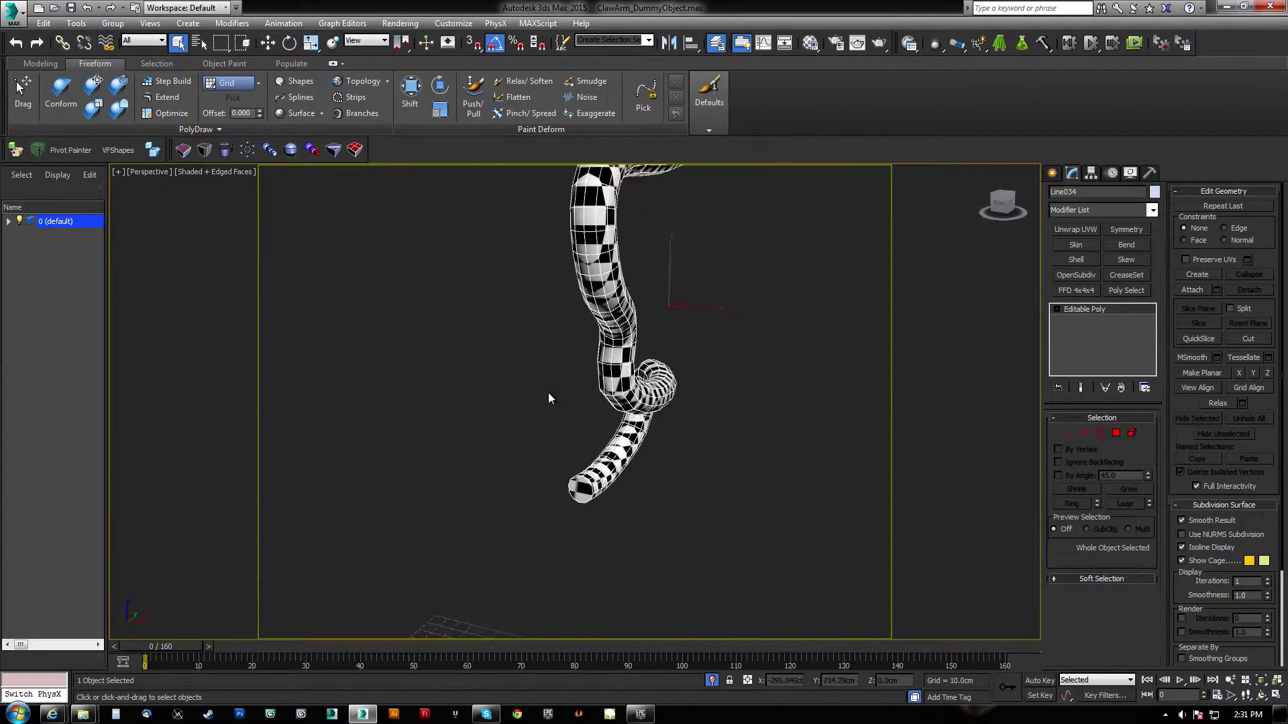
scroll(605, 402, "down", 3)
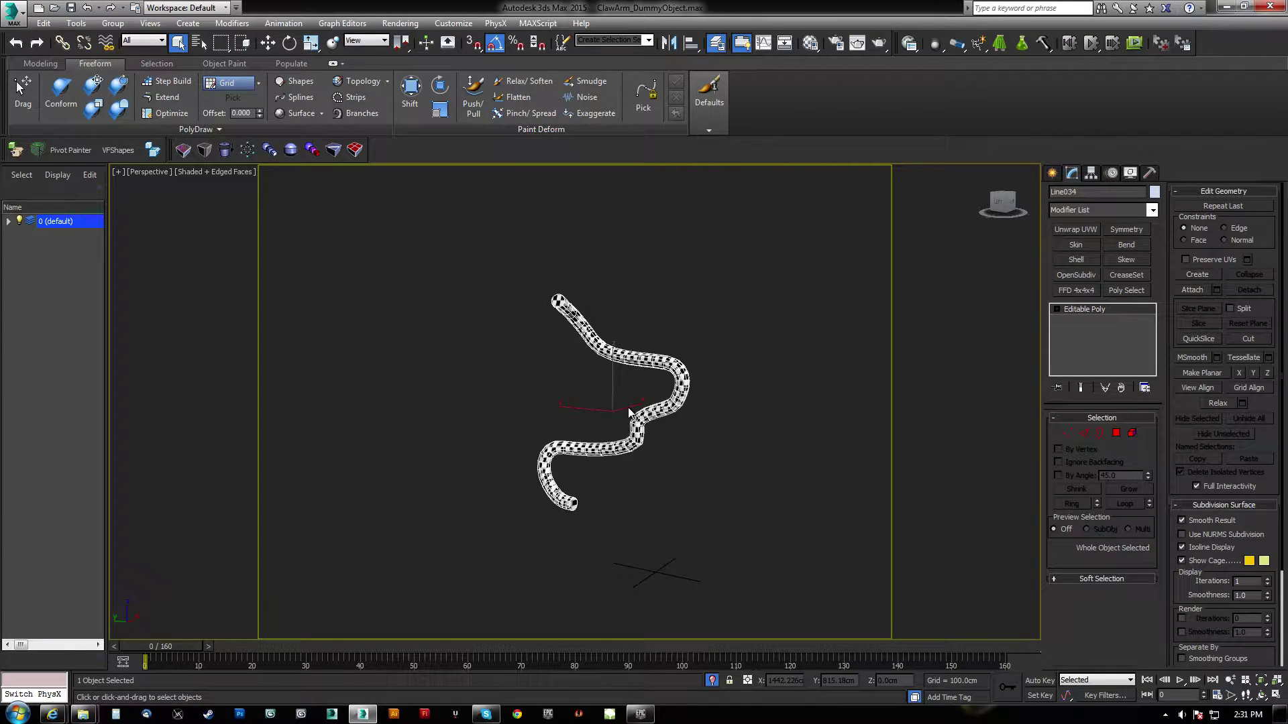
scroll(629, 407, "up", 2)
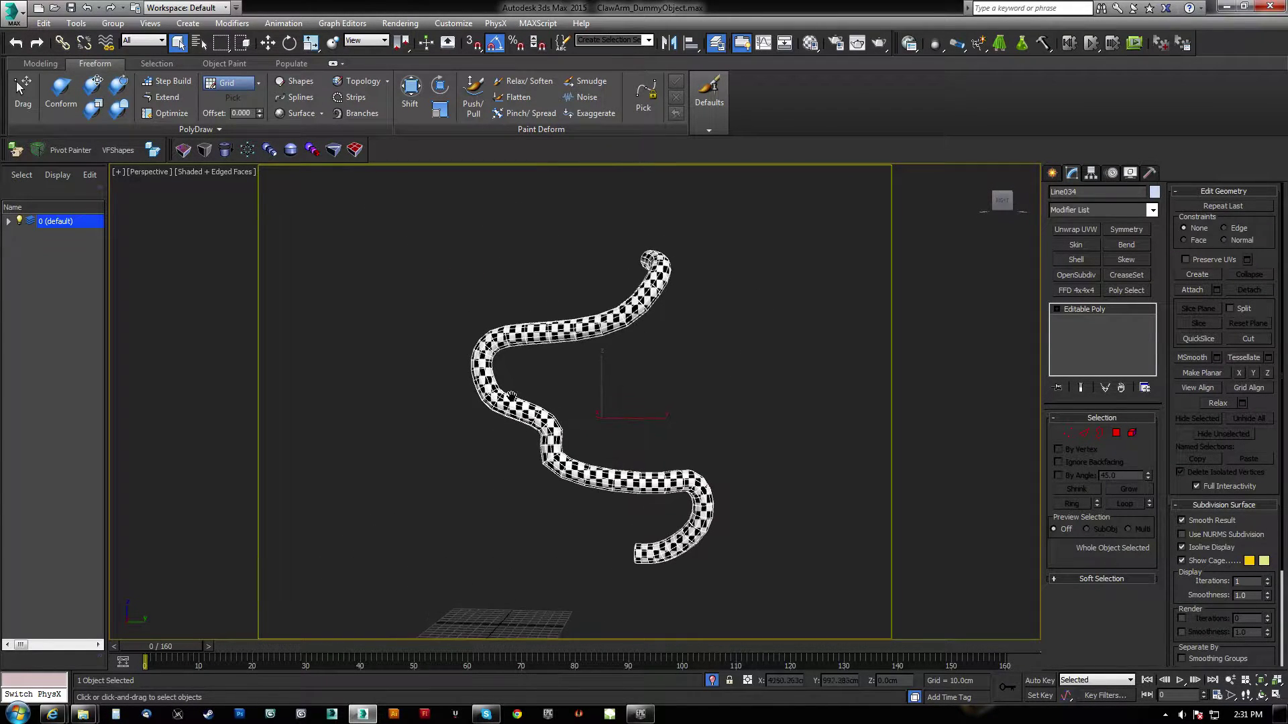
scroll(638, 367, "up", 3)
middle_click_drag(632, 402, 738, 362, "alt")
left_click(1077, 232)
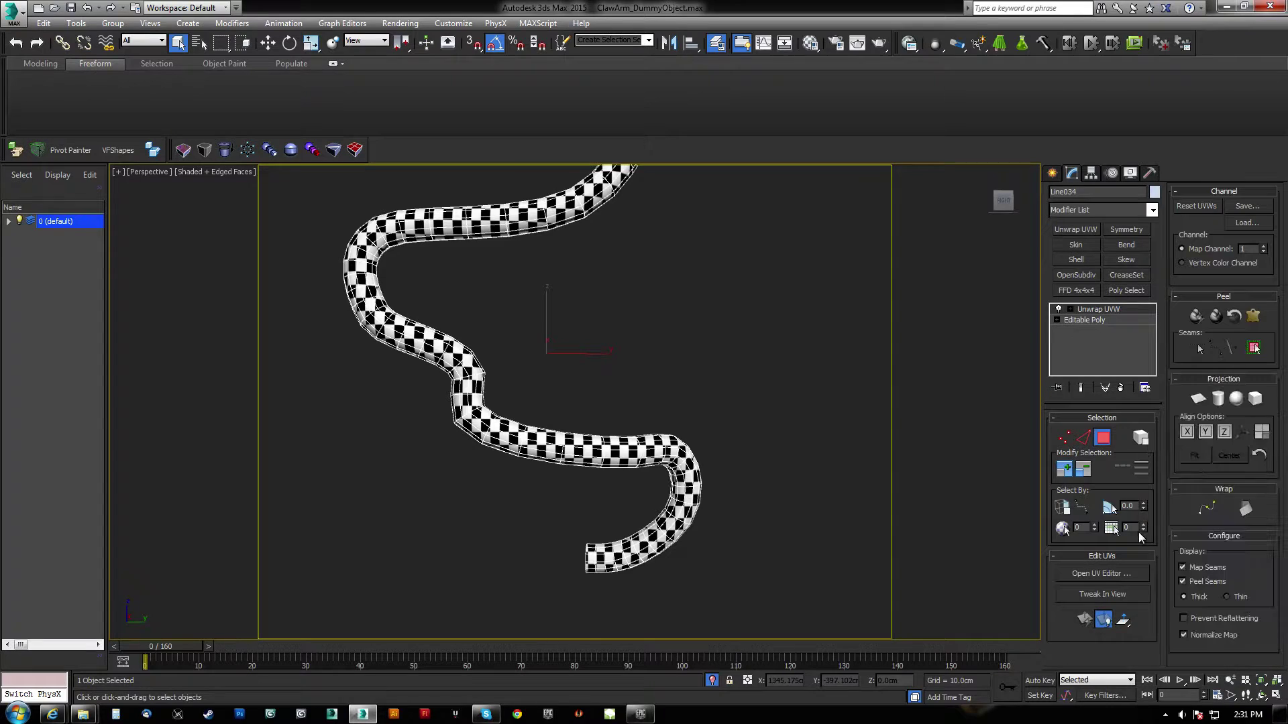
left_click(1100, 573)
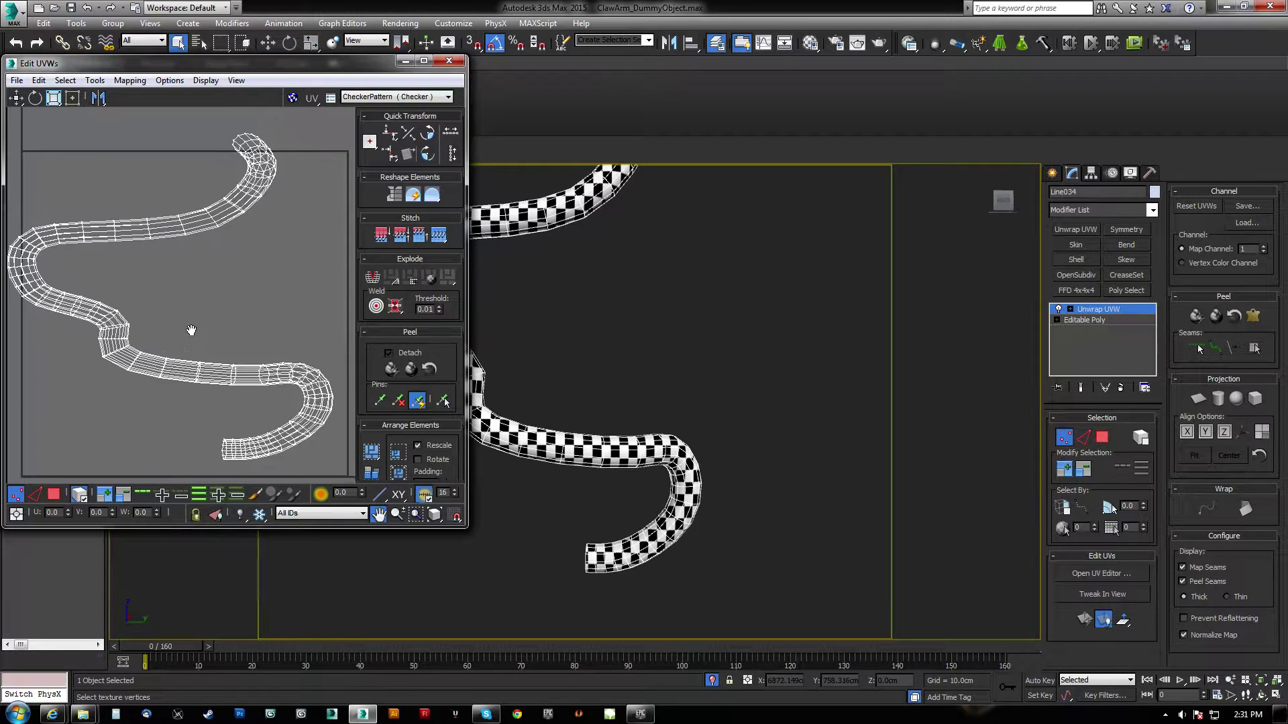
Compare the UV layout with the checker pattern on the tube, then close the editor and remove the Unwrap UVW modifier.
middle_click_drag(191, 330, 204, 324)
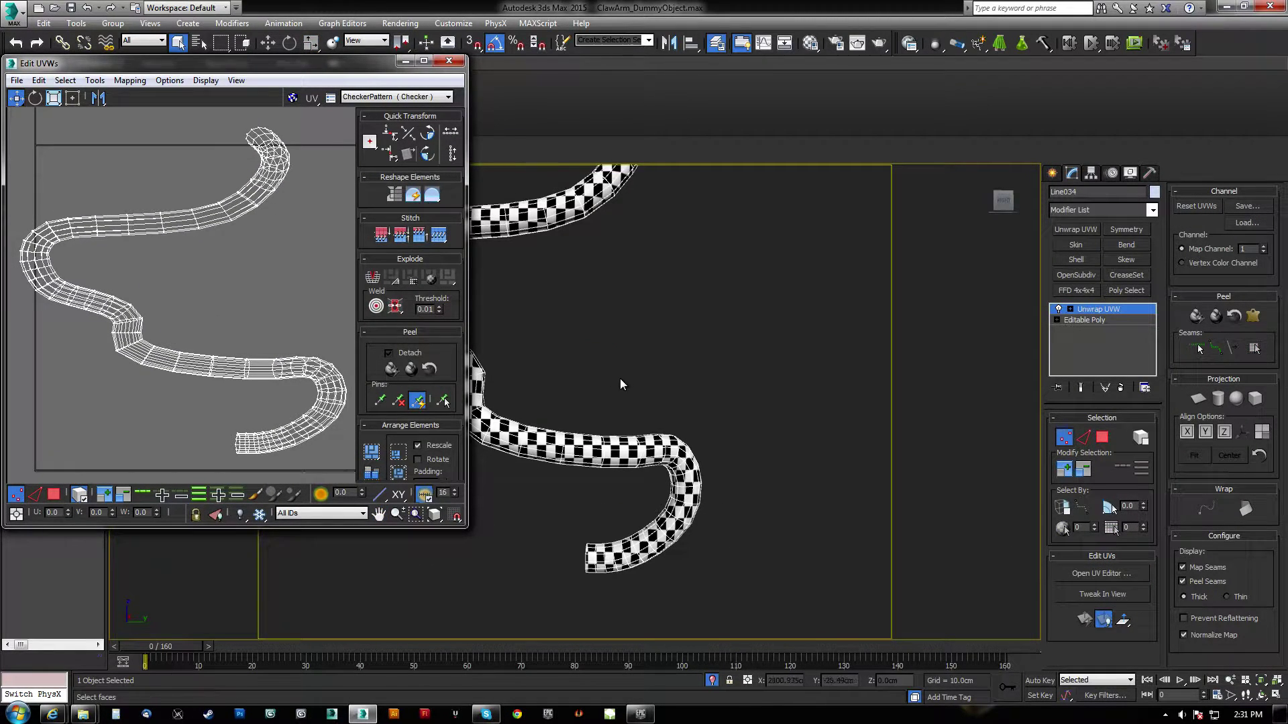
middle_click_drag(620, 379, 607, 343, "alt")
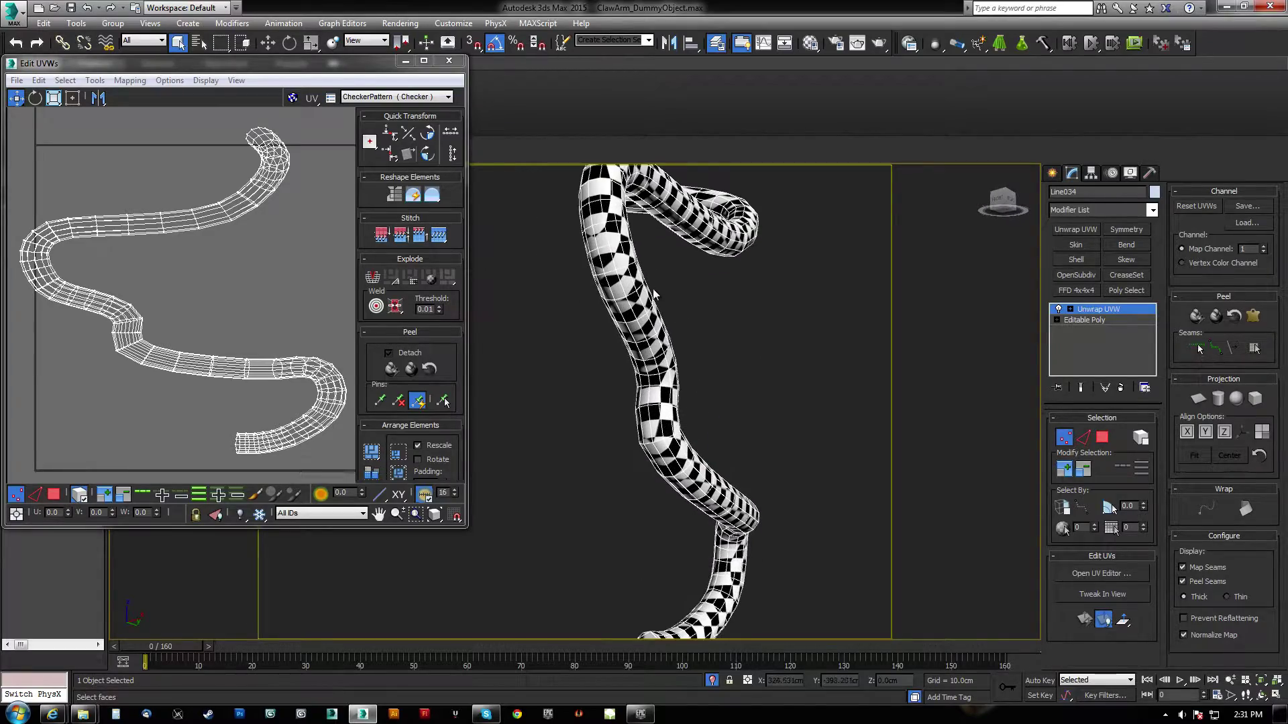
middle_click_drag(654, 293, 677, 458, "alt")
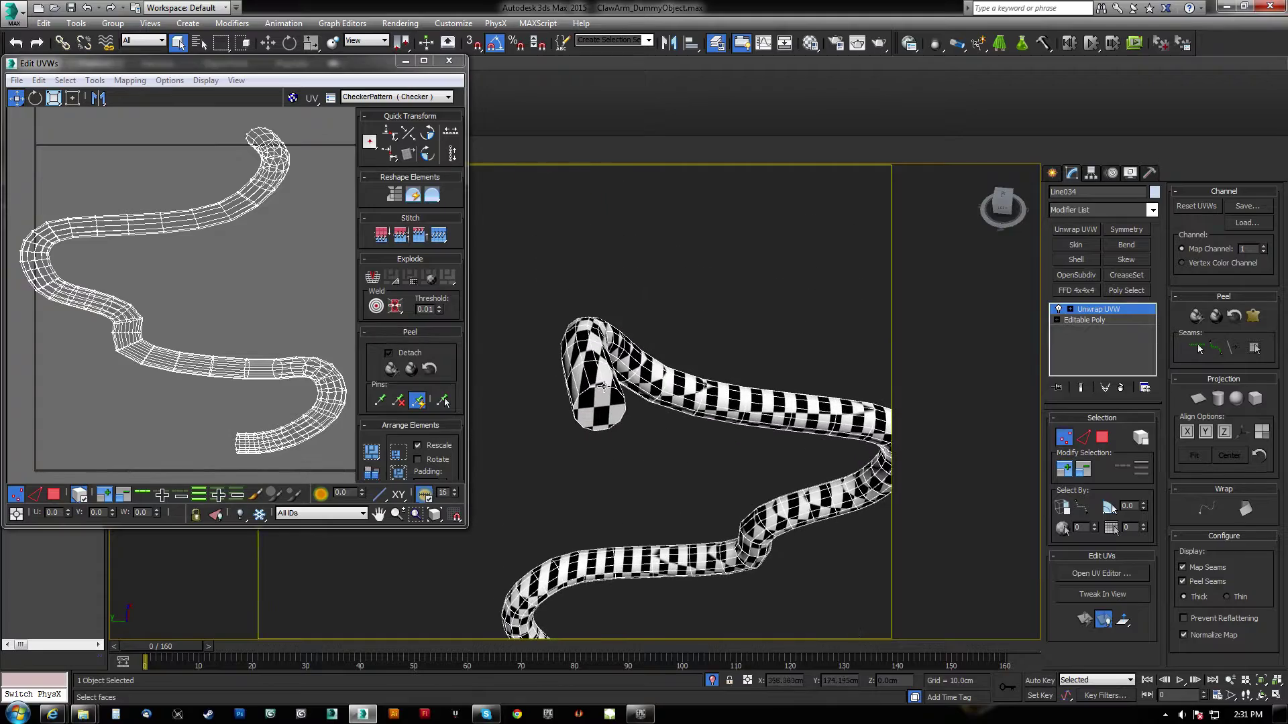
middle_click_drag(587, 378, 580, 407, "alt")
middle_click_drag(621, 225, 670, 283, "alt")
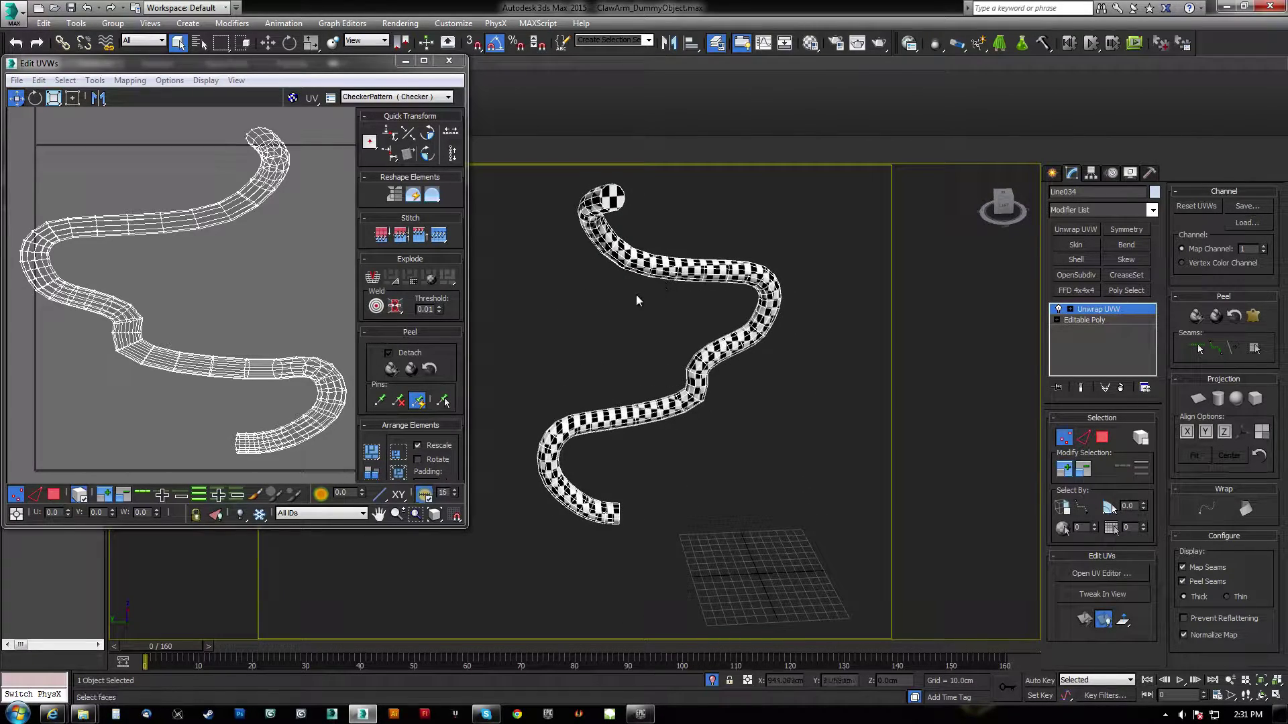
left_click(449, 60)
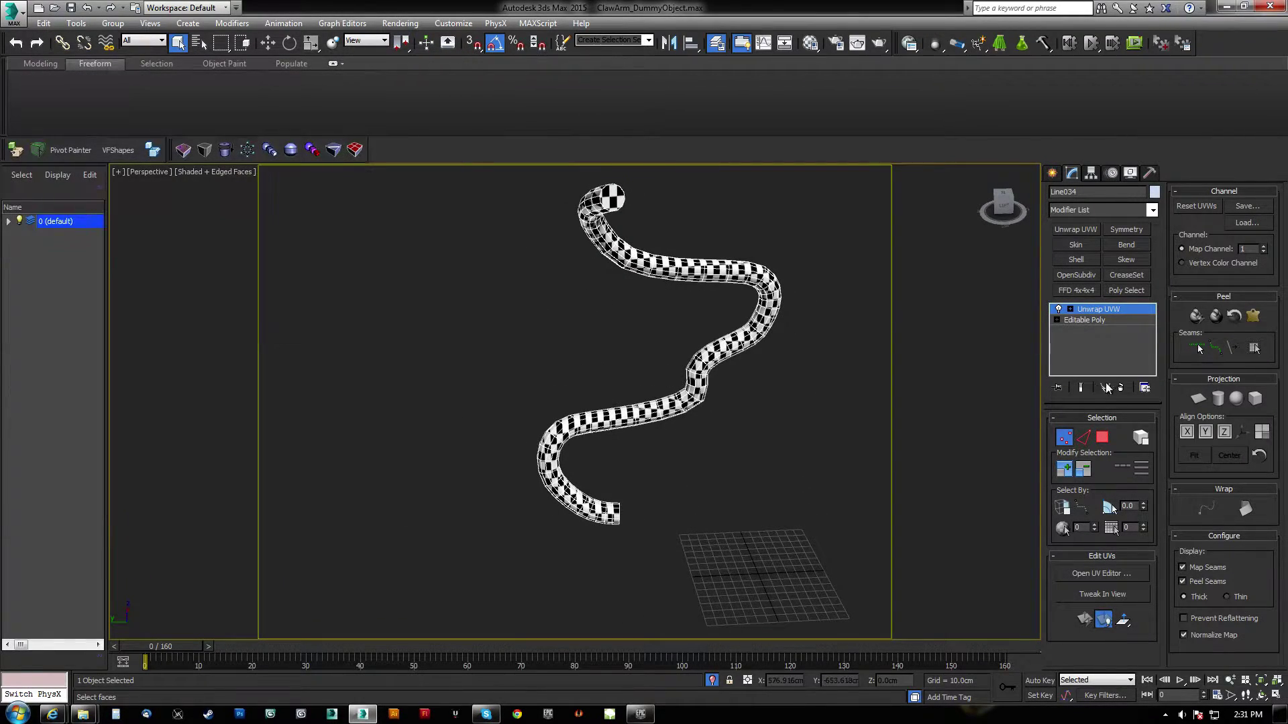
left_click(1121, 388)
Select two opposite edge loops running the full length of the tube and split the mesh along them.
middle_click_drag(664, 388, 584, 454, "alt")
scroll(707, 481, "up", 5)
key("4")
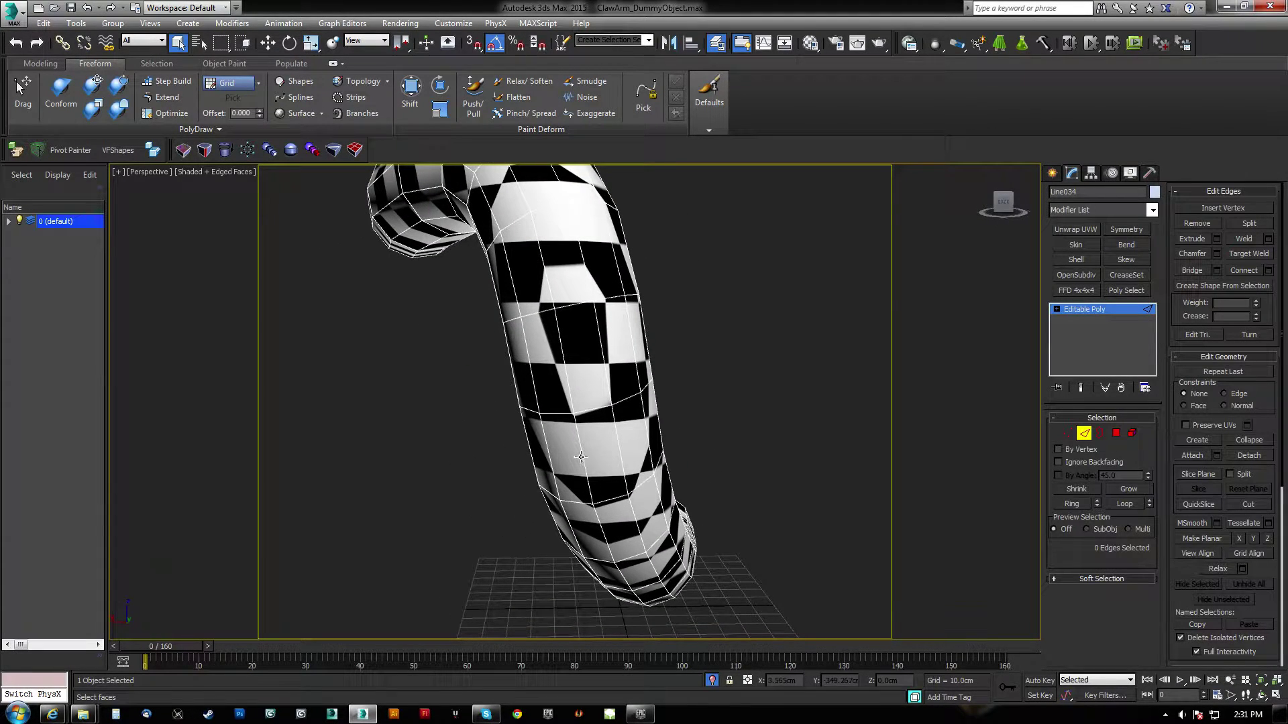
middle_click_drag(583, 457, 671, 400, "alt")
scroll(629, 403, "up", 5)
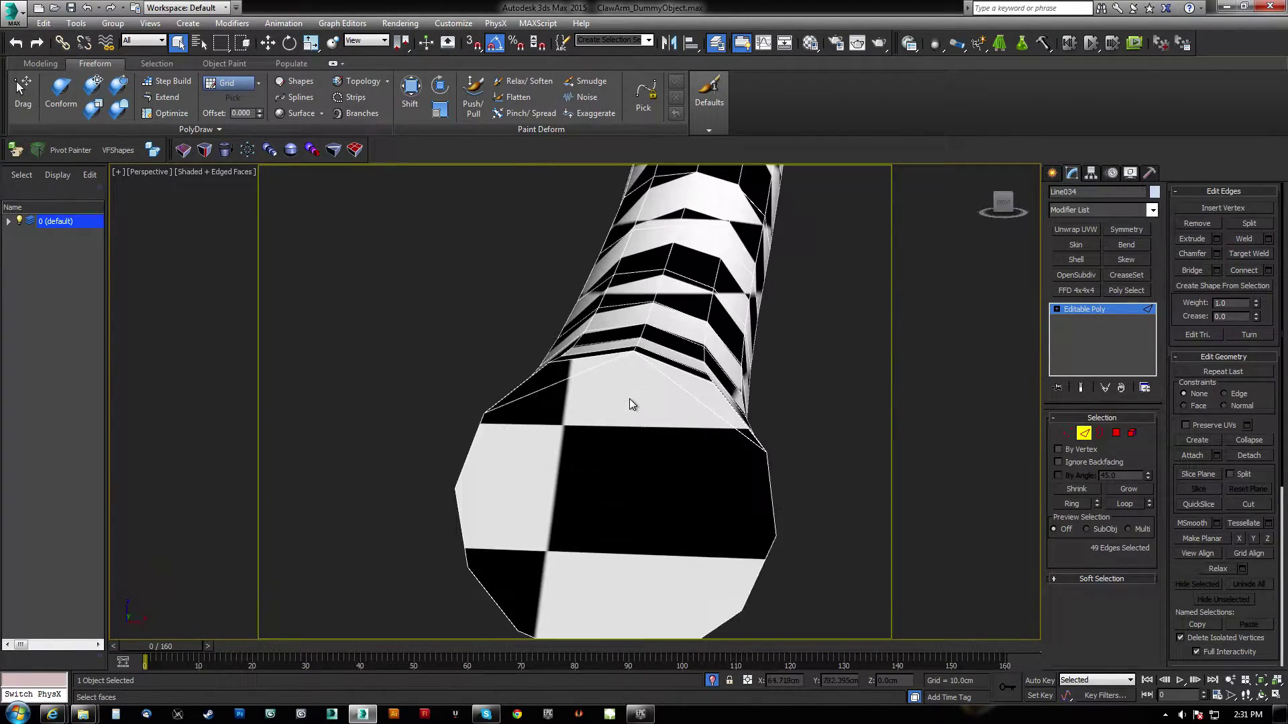
double_click(649, 312, "ctrl")
scroll(649, 312, "down", 5)
scroll(674, 310, "up", 3)
middle_click_drag(578, 346, 644, 315, "alt")
scroll(659, 338, "down", 5)
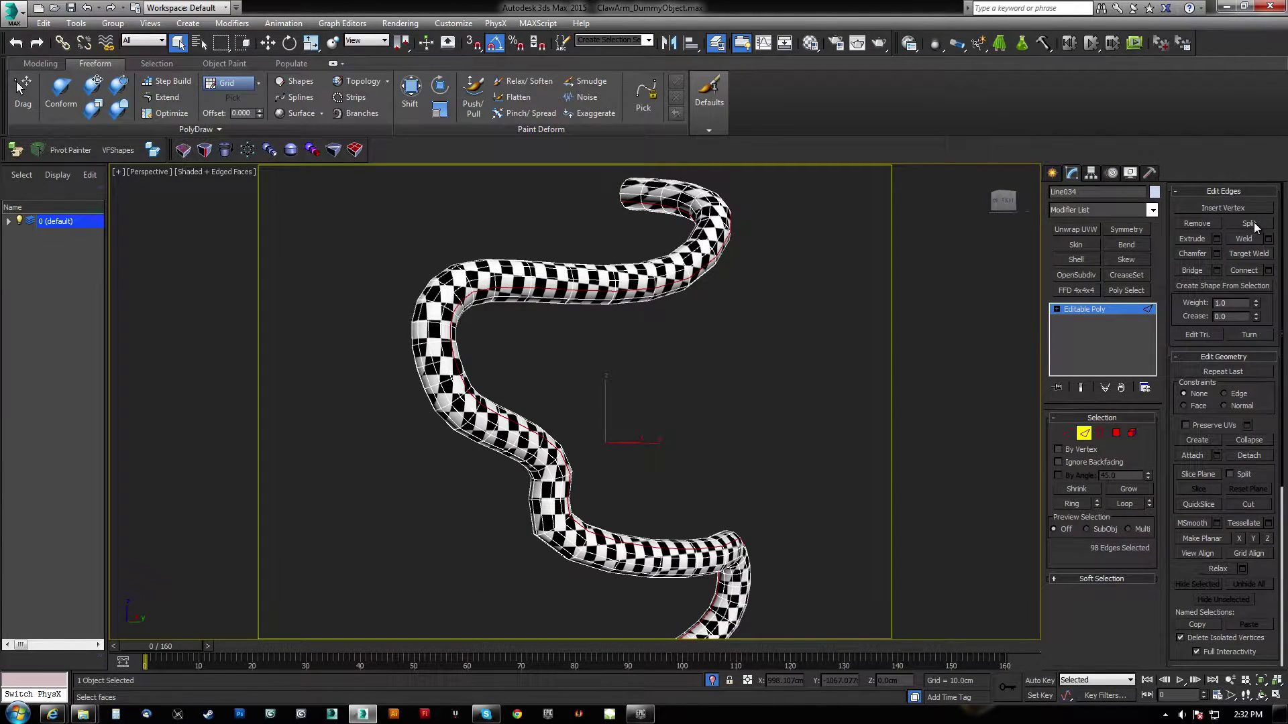
Select the end cap polygons at both ends of the tube and delete them.
left_click(1116, 433)
middle_click_drag(939, 354, 542, 258, "alt")
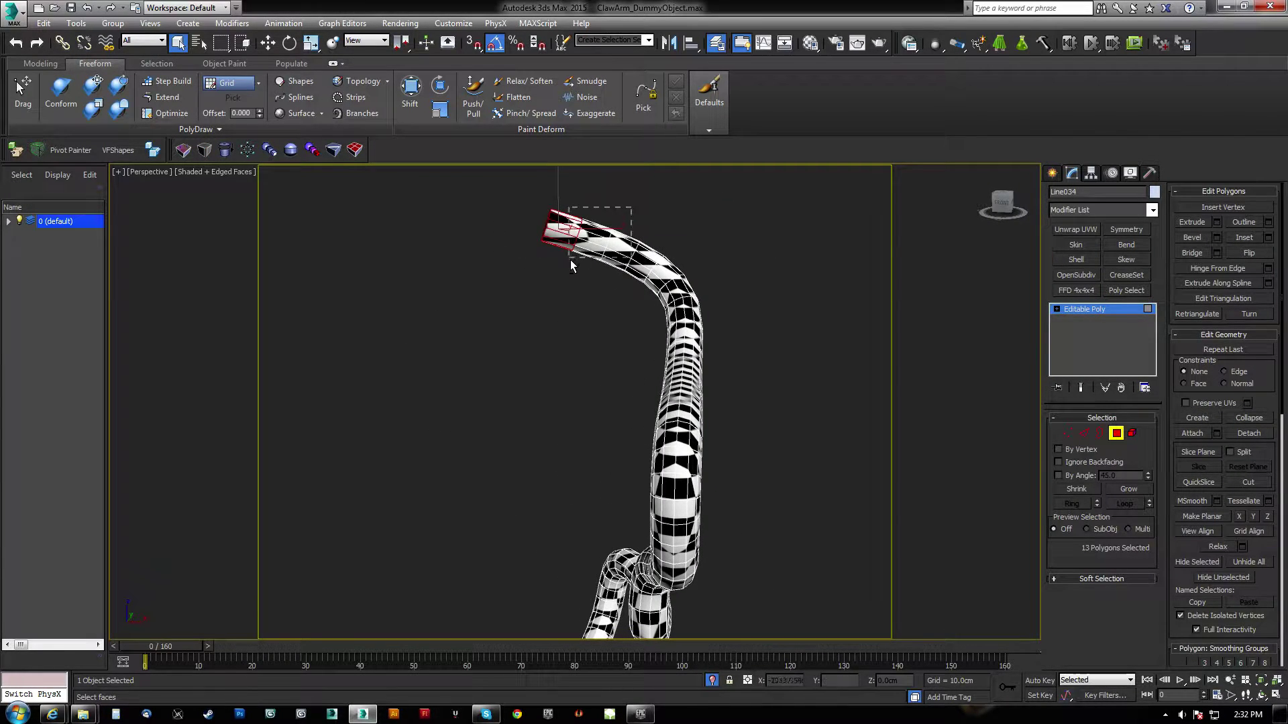
left_click(571, 281)
middle_click_drag(783, 397, 581, 407, "alt")
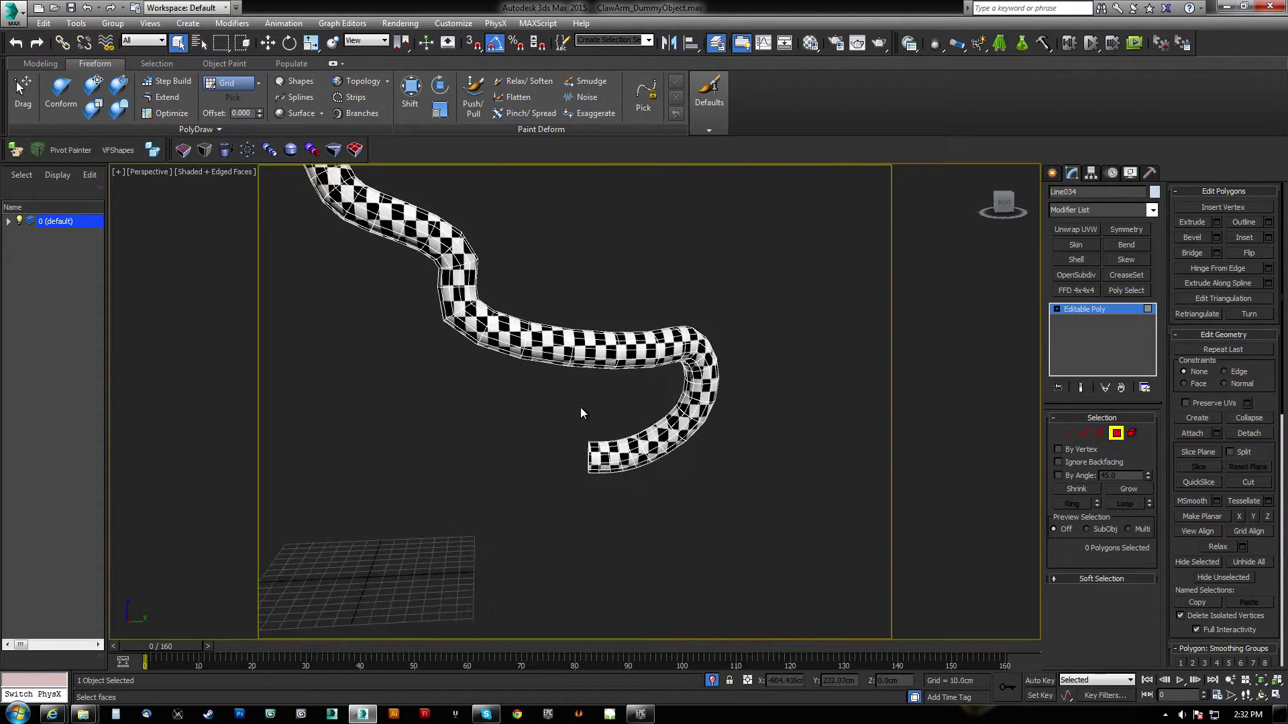
scroll(573, 485, "up", 5)
left_click_drag(573, 485, 614, 598)
left_click_drag(658, 442, 633, 607, "alt")
middle_click_drag(640, 564, 681, 475, "alt")
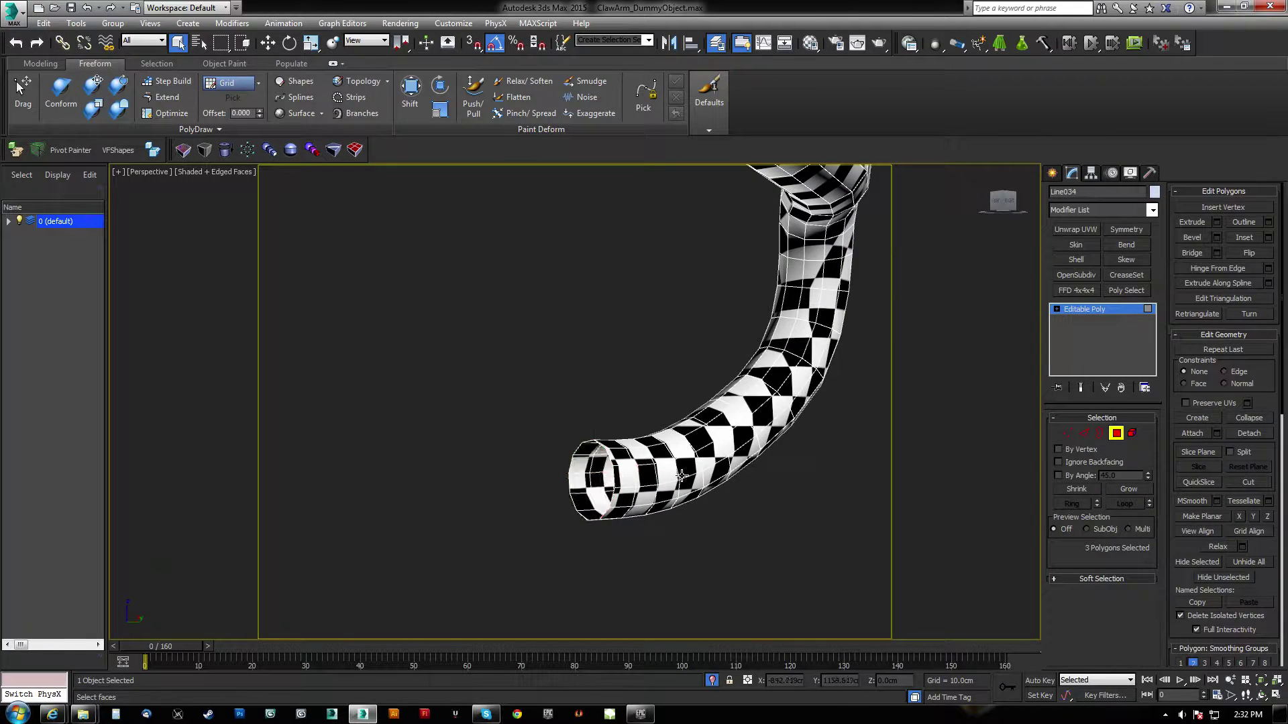
Select one of the split lengthwise halves of the tube as an element and delete it.
left_click(1132, 433)
left_click(719, 419)
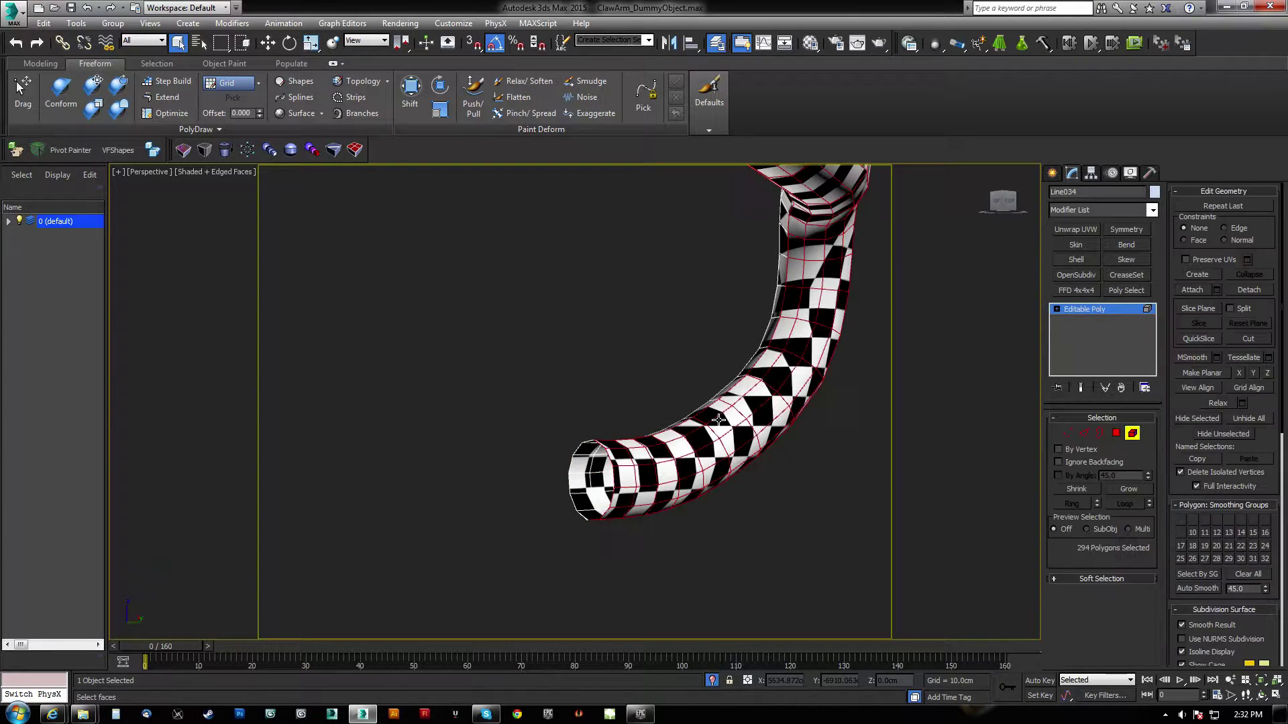
scroll(718, 419, "down", 5)
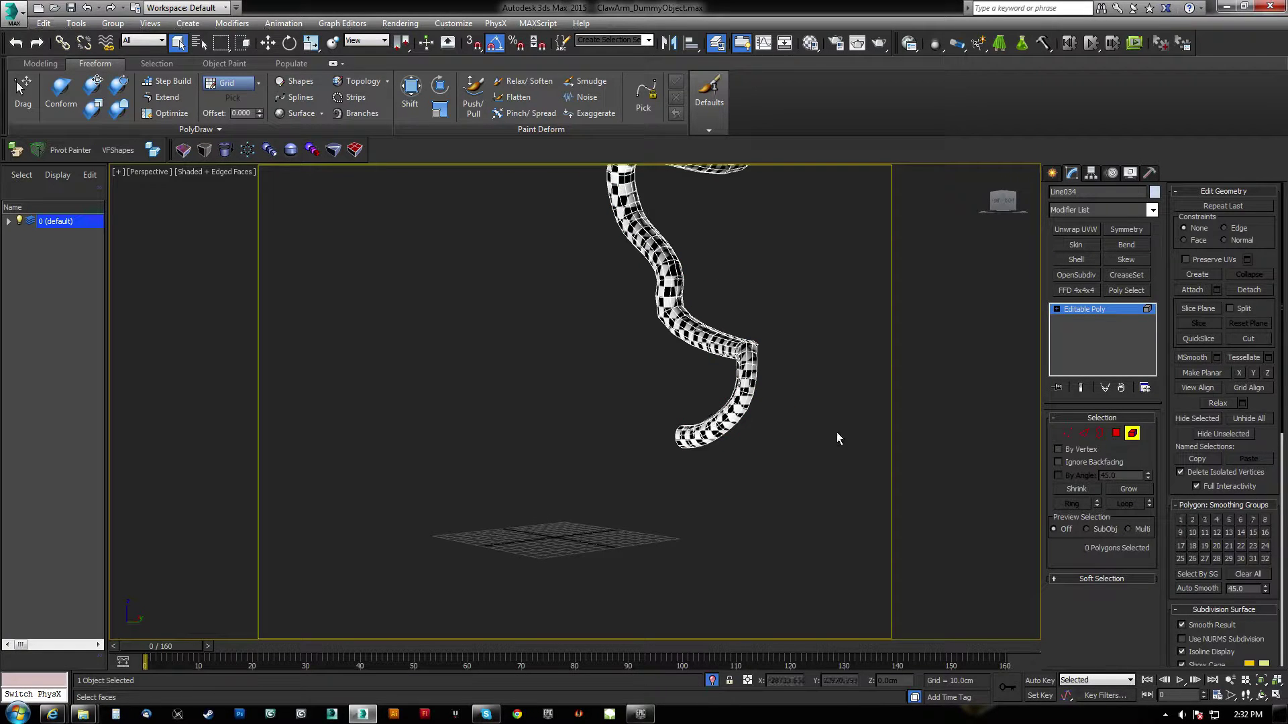
Select both long border edge loops of the remaining half tube and bridge them with a flat strip of faces.
middle_click_drag(837, 433, 673, 361, "alt")
scroll(674, 363, "up", 5)
middle_click_drag(658, 491, 540, 399)
key("2")
middle_click_drag(486, 583, 645, 519, "alt")
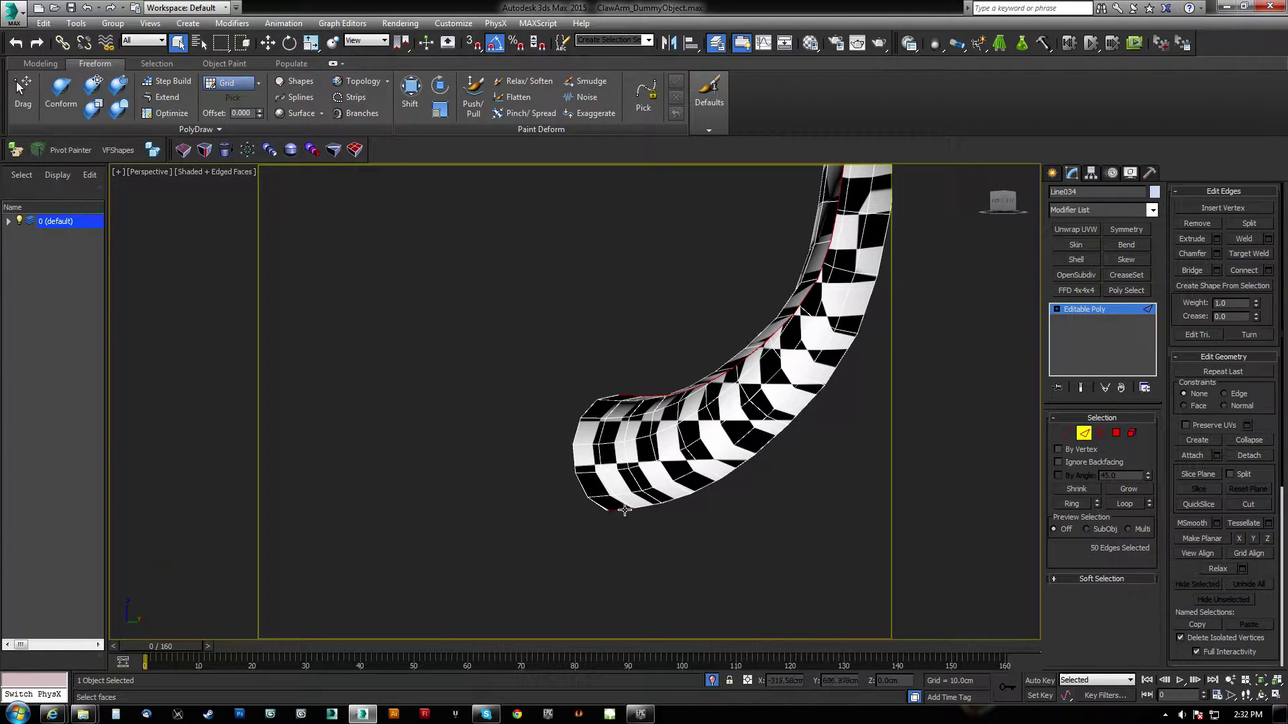
middle_click_drag(683, 441, 612, 475)
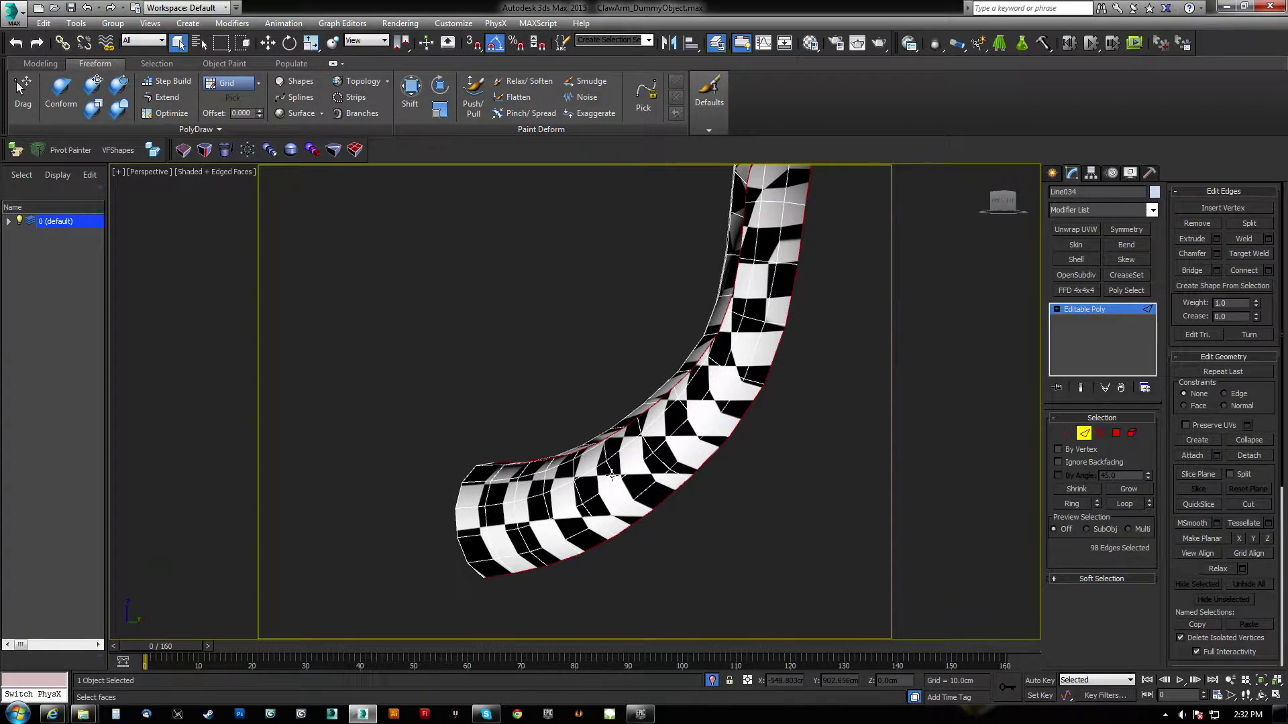
left_click(1206, 270)
middle_click_drag(804, 346, 652, 454, "alt")
middle_click_drag(544, 261, 709, 518)
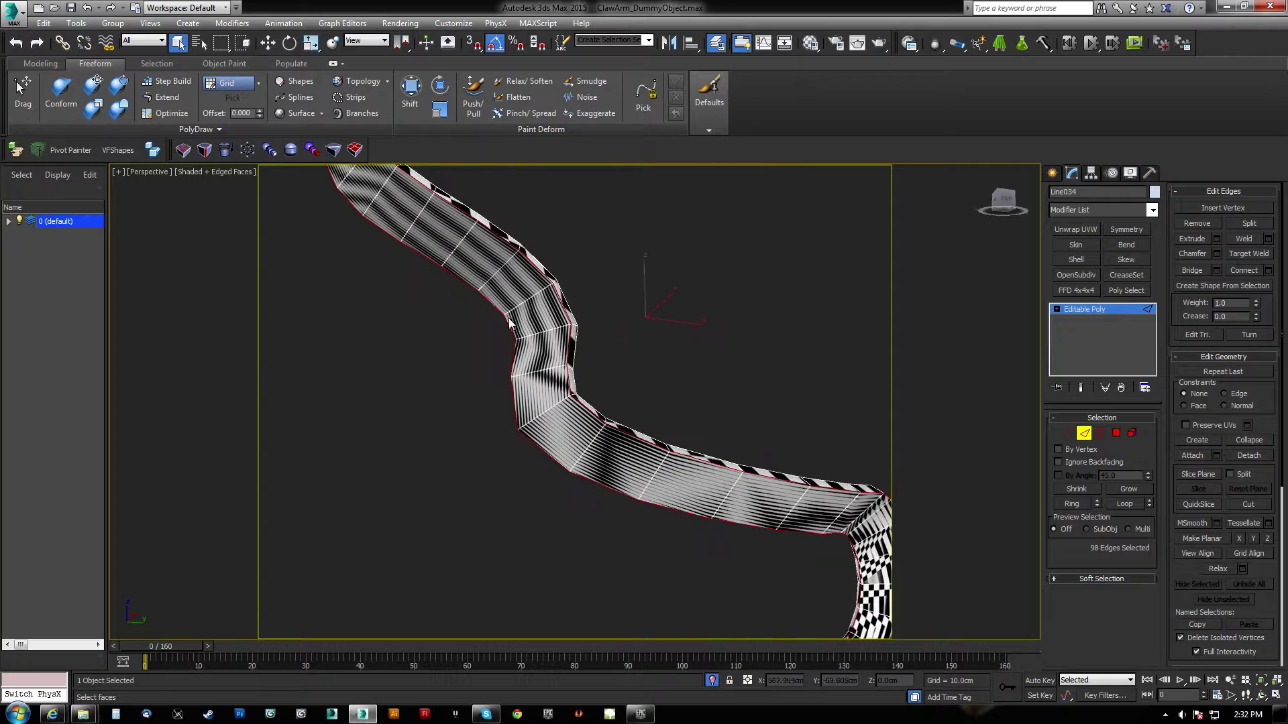
Select the ring of crosswise edges on the bridged strip and connect them with a lengthwise centre edge loop.
middle_click_drag(426, 261, 526, 426)
middle_click_drag(693, 217, 765, 288, "alt")
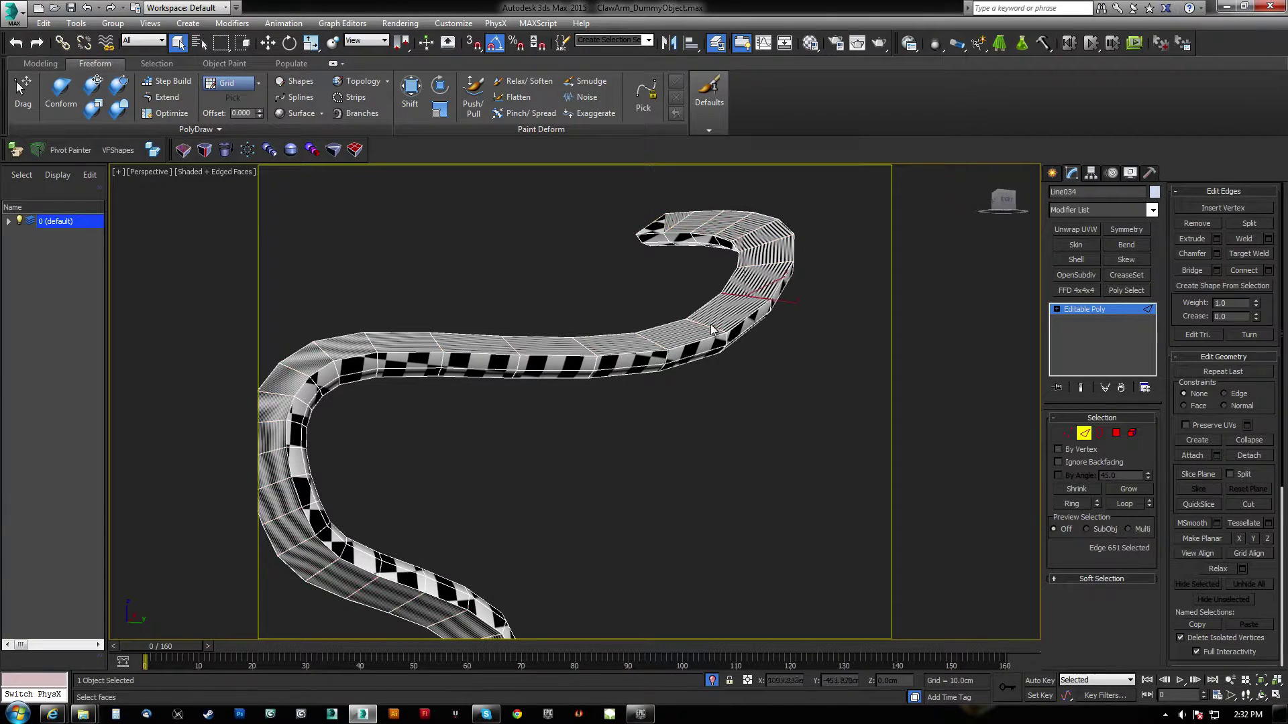
middle_click_drag(705, 326, 562, 303, "alt")
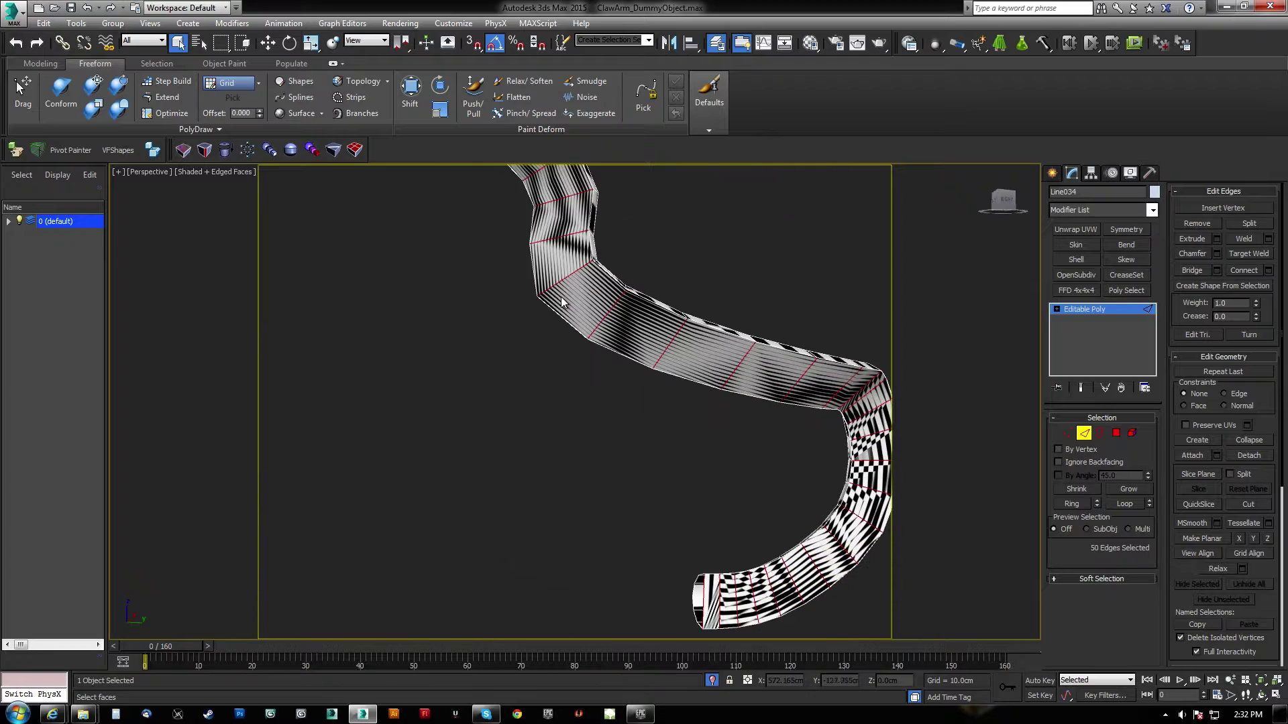
middle_click_drag(705, 382, 740, 300, "alt")
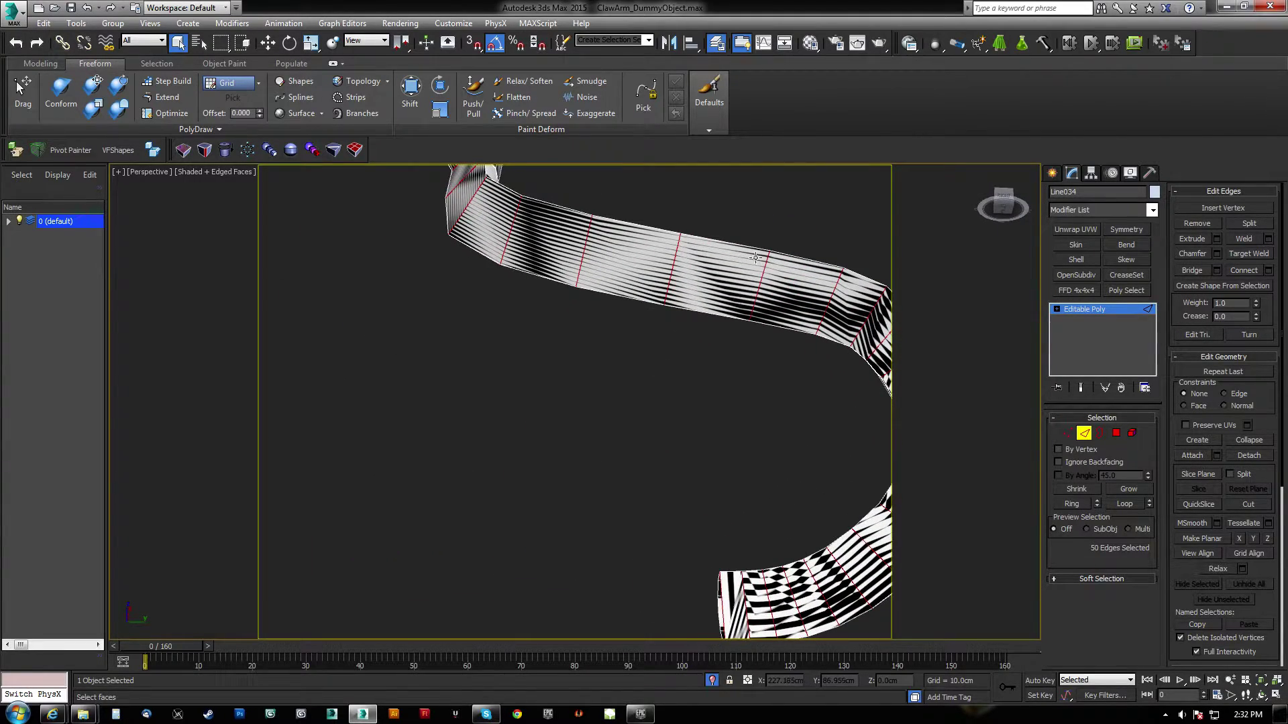
middle_click_drag(795, 218, 719, 434, "alt")
left_click(1245, 270)
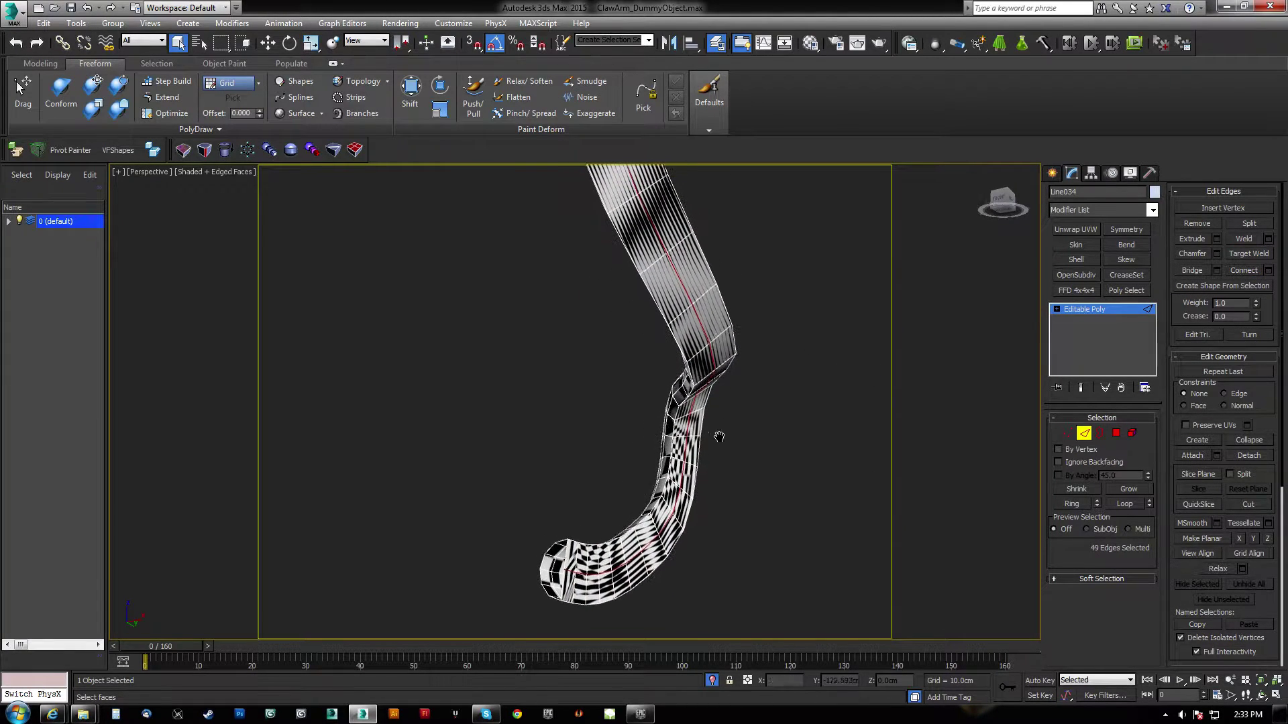
Create a linear shape from the selected centre edge loop and leave edge editing.
middle_click_drag(656, 279, 678, 395)
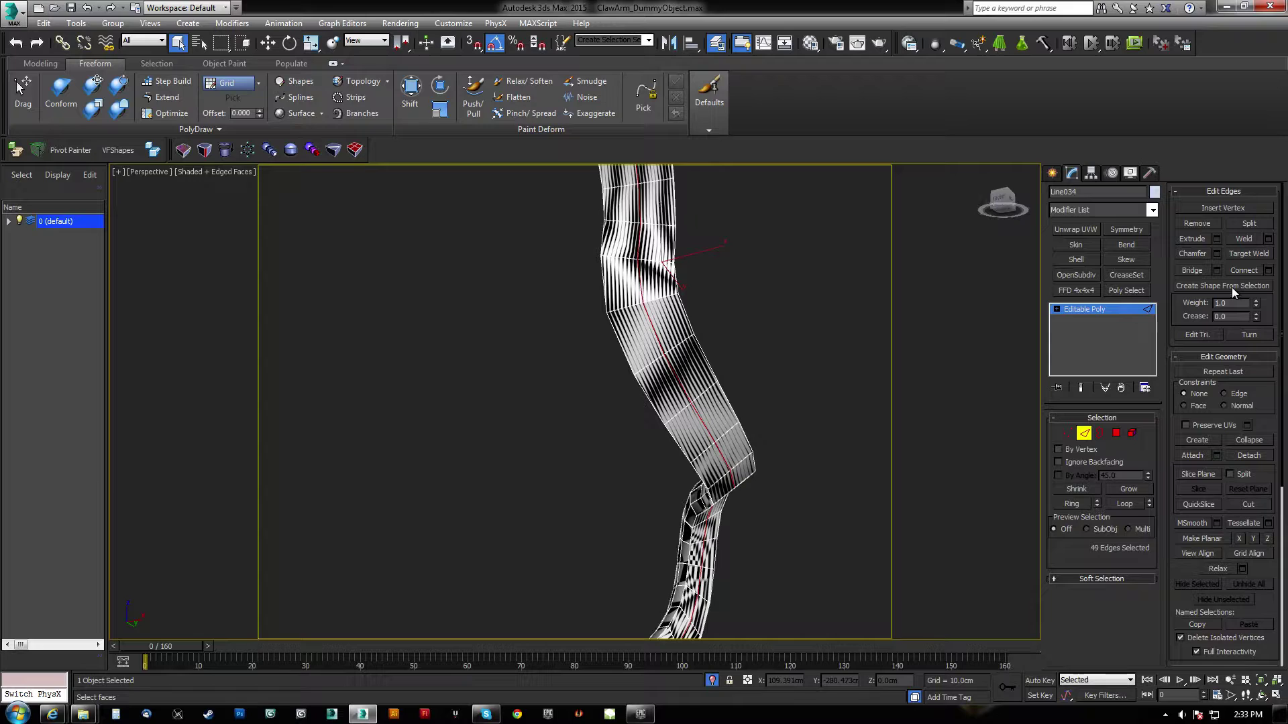
left_click(1231, 287)
left_click(667, 359)
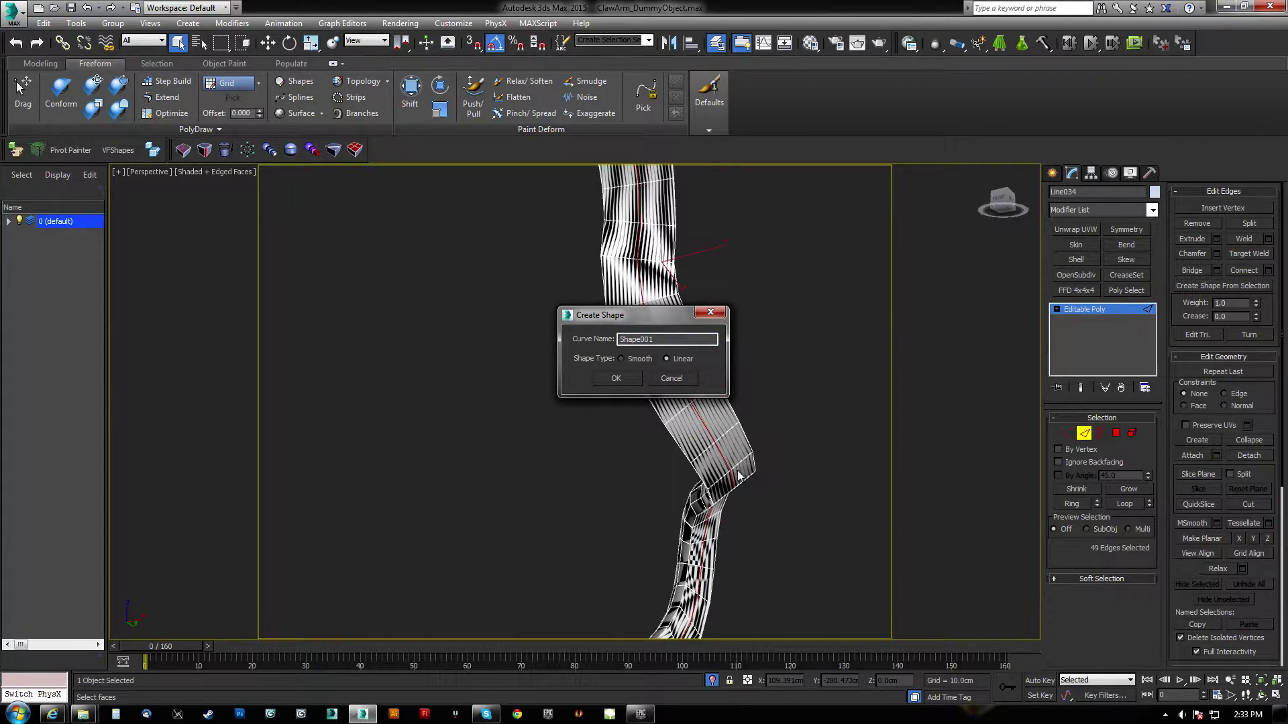
left_click(622, 377)
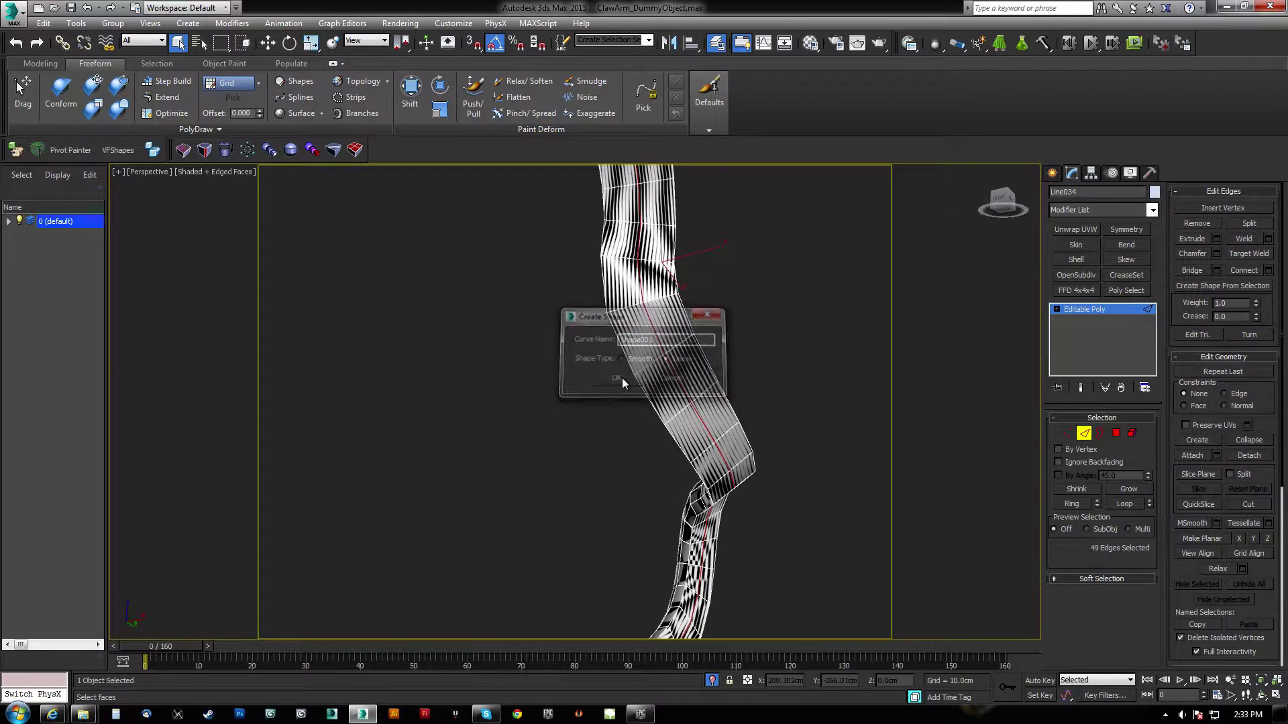
left_click(1084, 433)
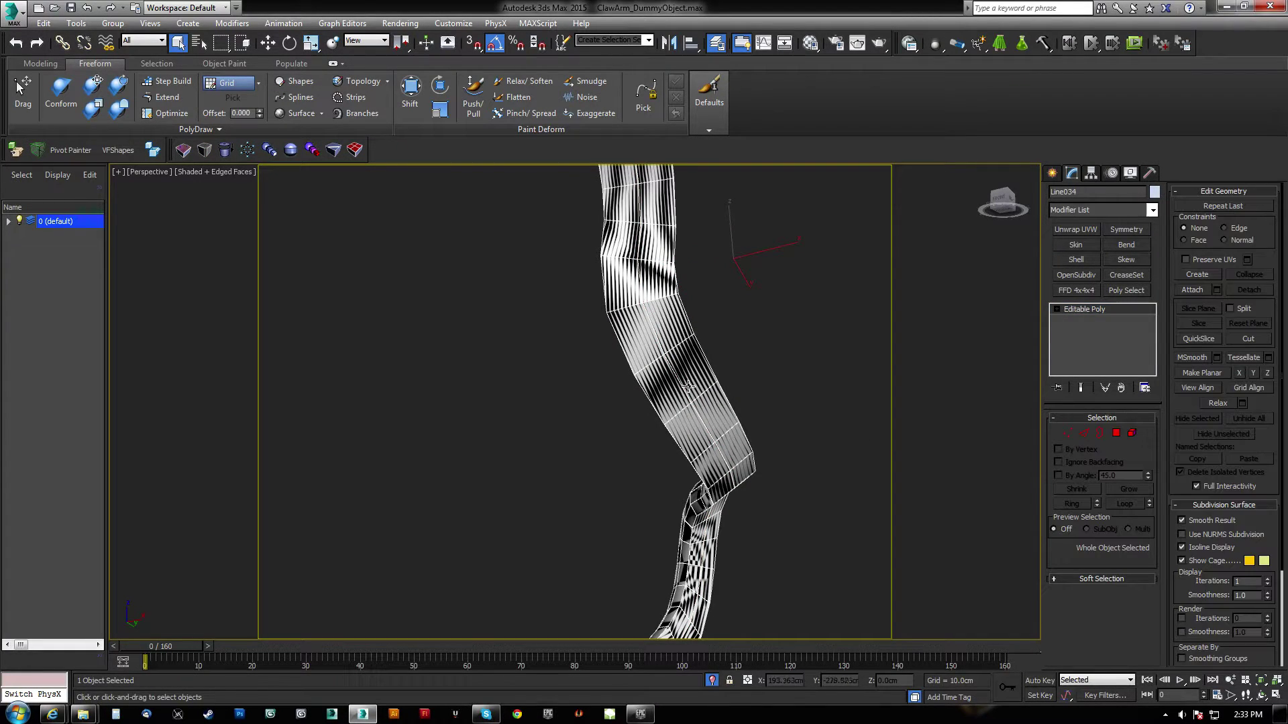
Select the extracted centre spline, enable it in the viewport and set its radial thickness to 20.862 cm.
left_click(683, 388)
left_click(682, 388)
left_click(683, 388)
left_click(1064, 418)
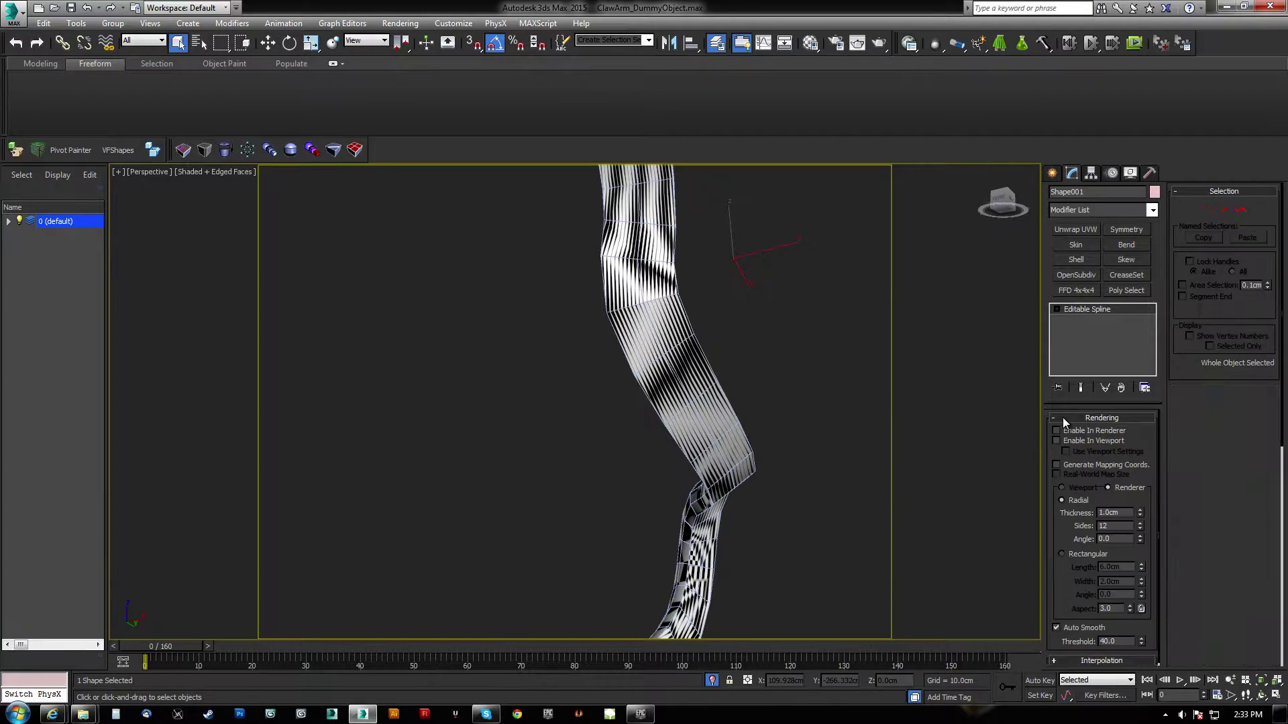
left_click(1056, 441)
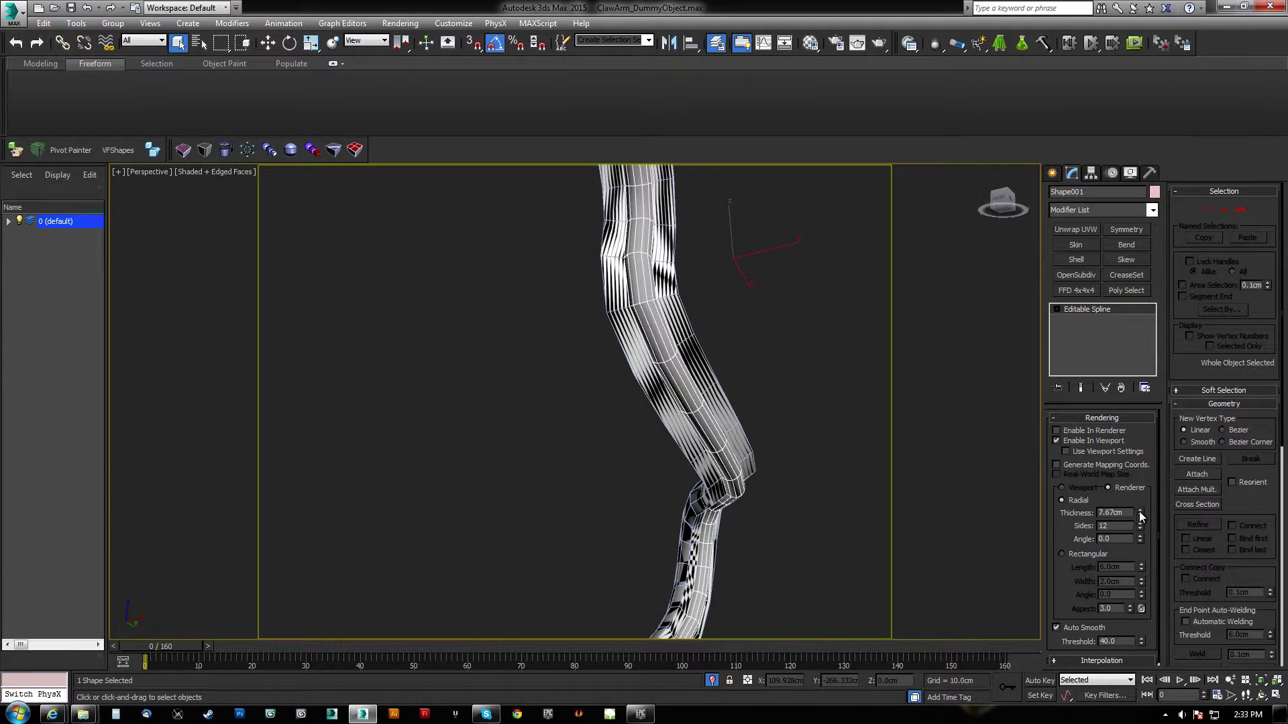
left_click_drag(1141, 516, 1145, 399)
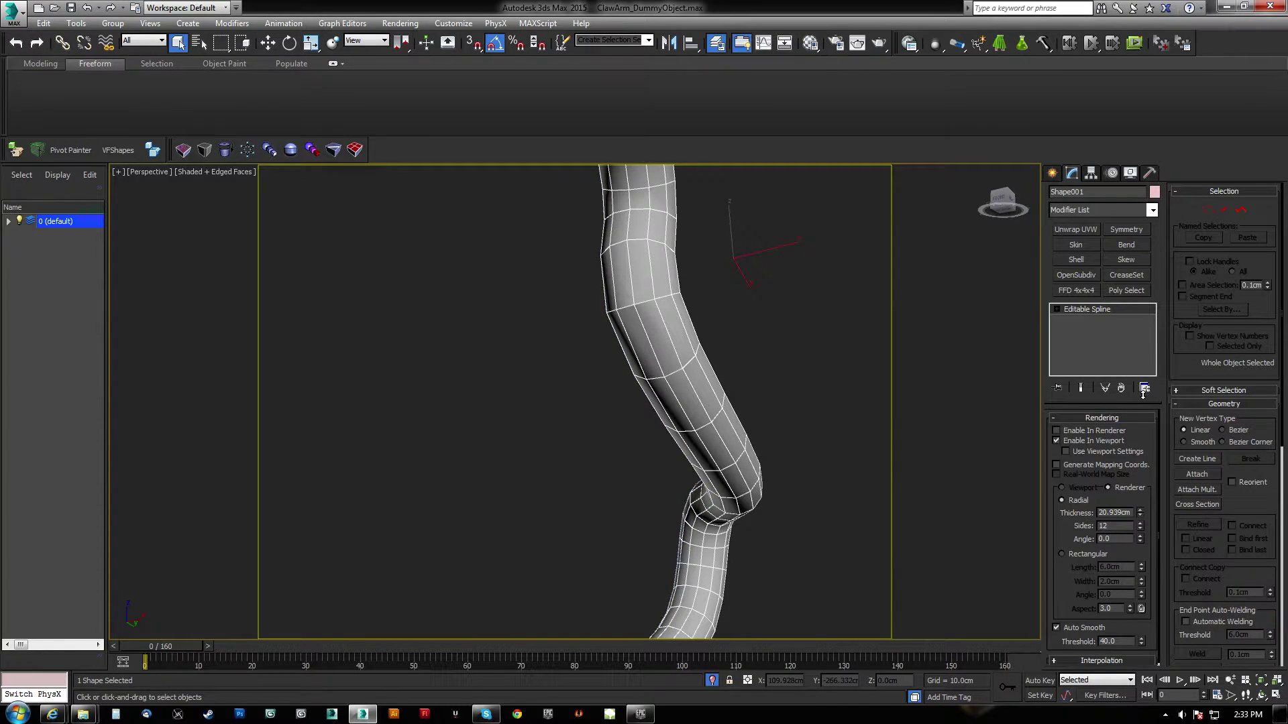
Turn on generated mapping coordinates for the spline tube and apply an Unwrap UVW modifier to it.
scroll(822, 401, "down", 4)
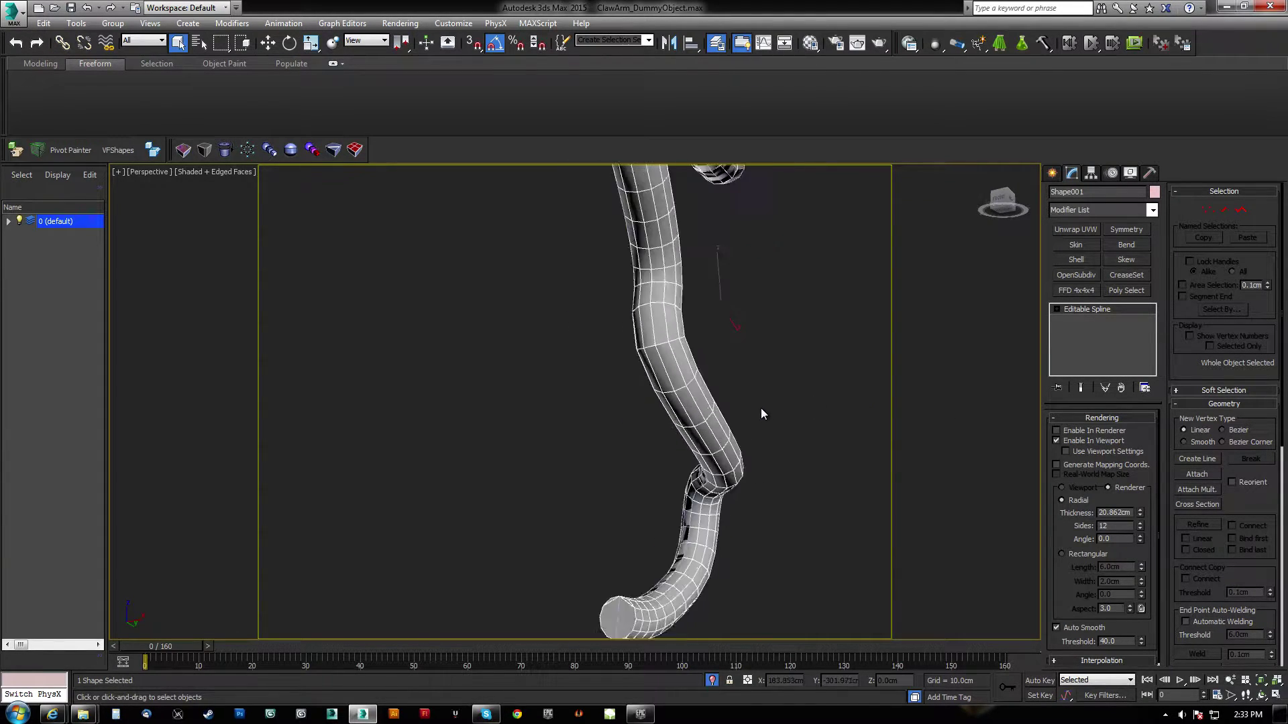
middle_click_drag(762, 411, 651, 335, "alt")
middle_click_drag(650, 336, 656, 423)
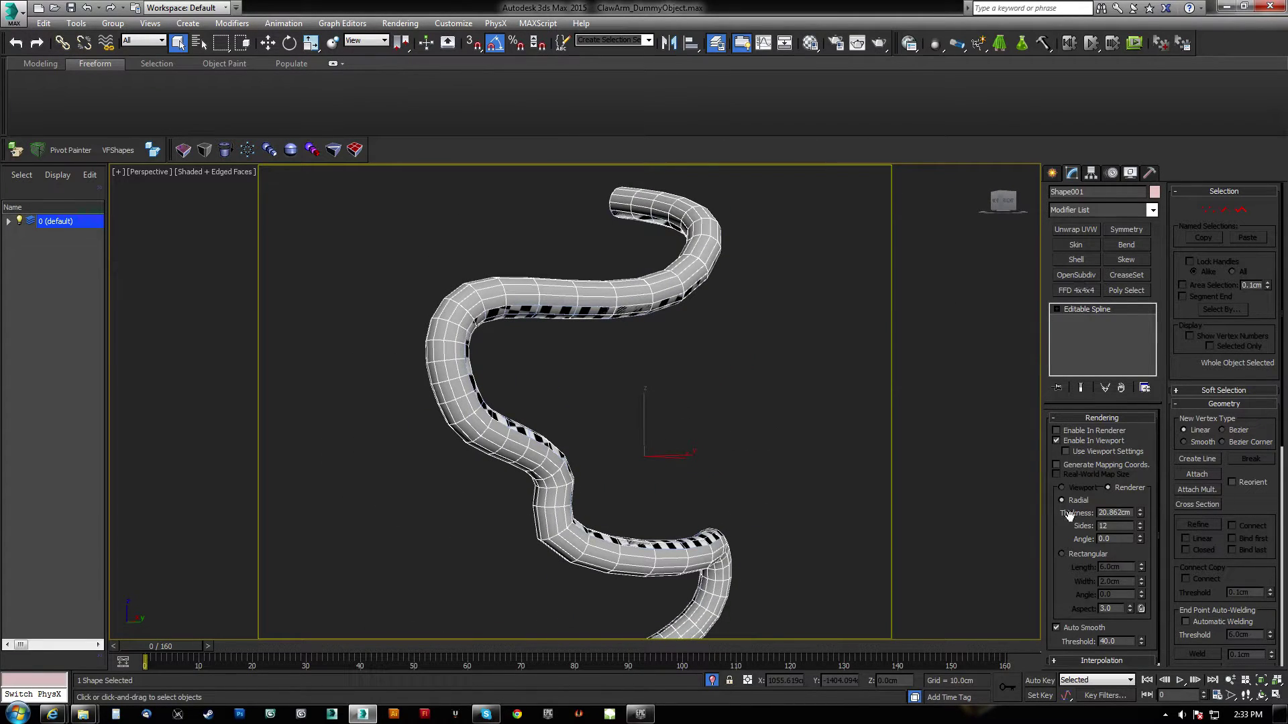
left_click(1057, 465)
left_click(1090, 230)
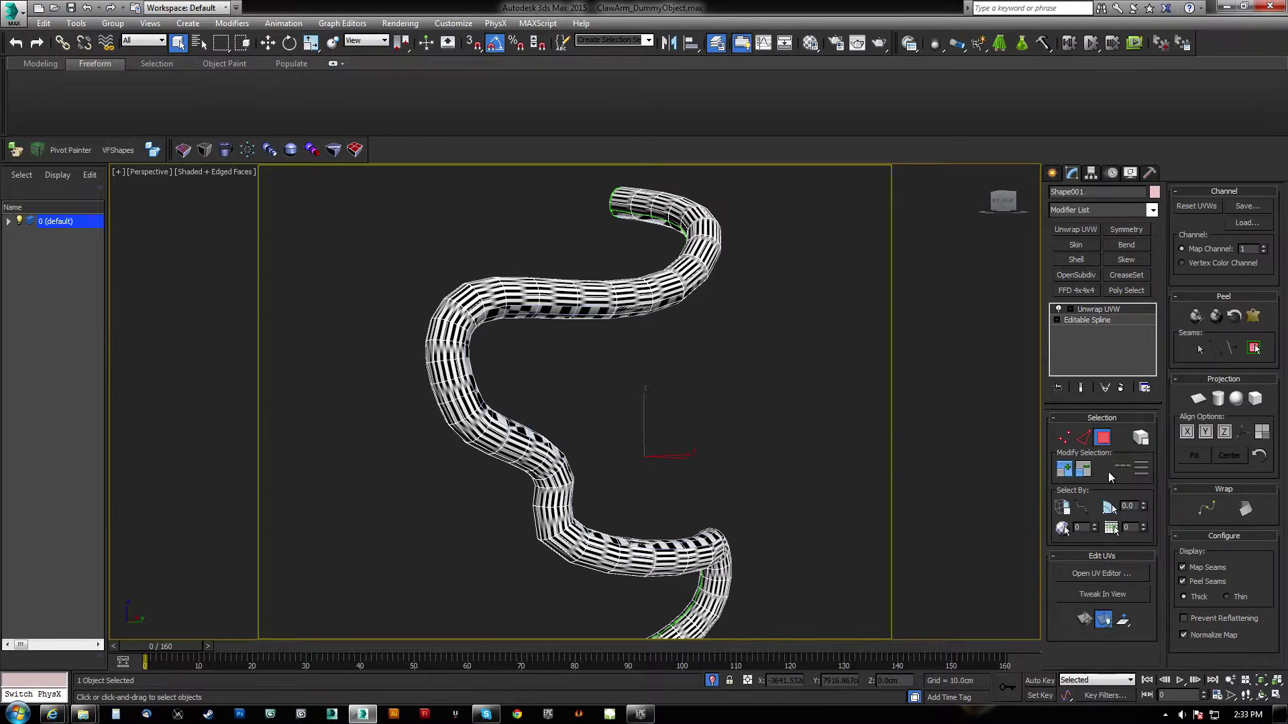
Examine the checker pattern along the spline tube, from its upper bend to its lower end, for stretching in the generated mapping.
middle_click_drag(609, 435, 640, 394)
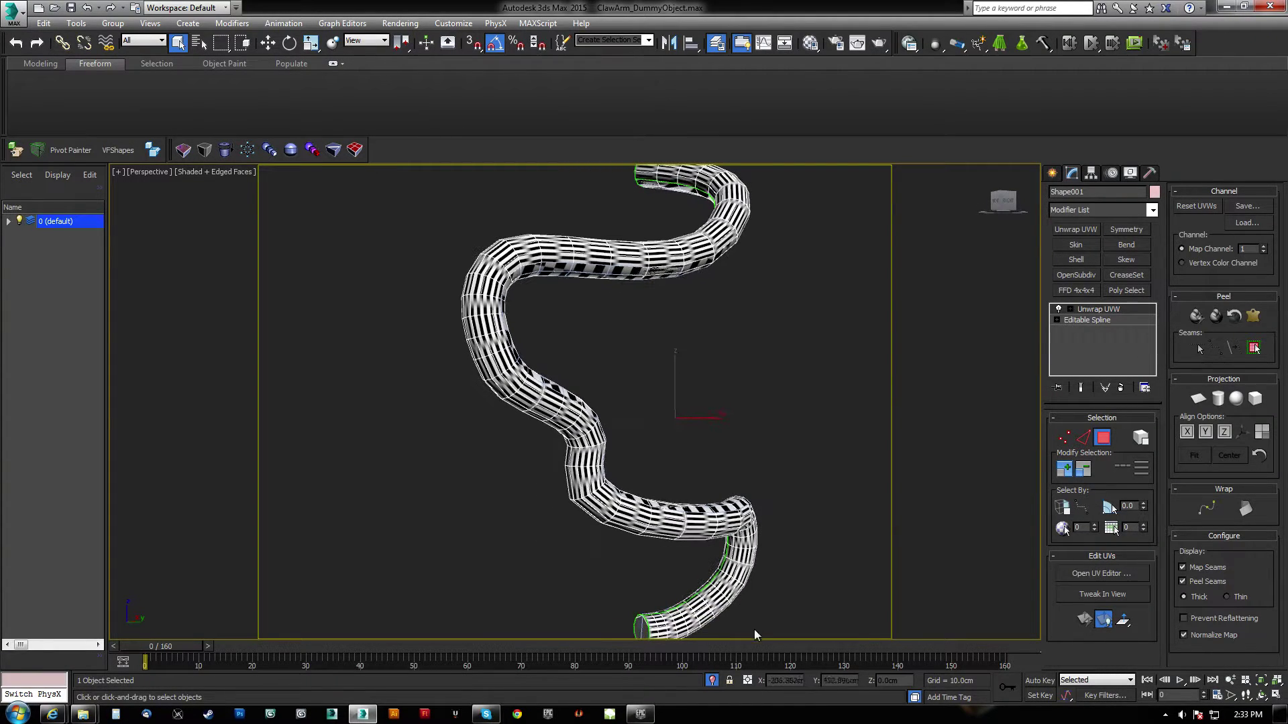
left_click(709, 680)
left_click(710, 680)
middle_click_drag(679, 473, 518, 421, "alt")
scroll(518, 421, "up", 4)
middle_click_drag(619, 278, 591, 412)
middle_click_drag(678, 298, 637, 363)
scroll(660, 363, "up", 4)
middle_click_drag(724, 275, 543, 503)
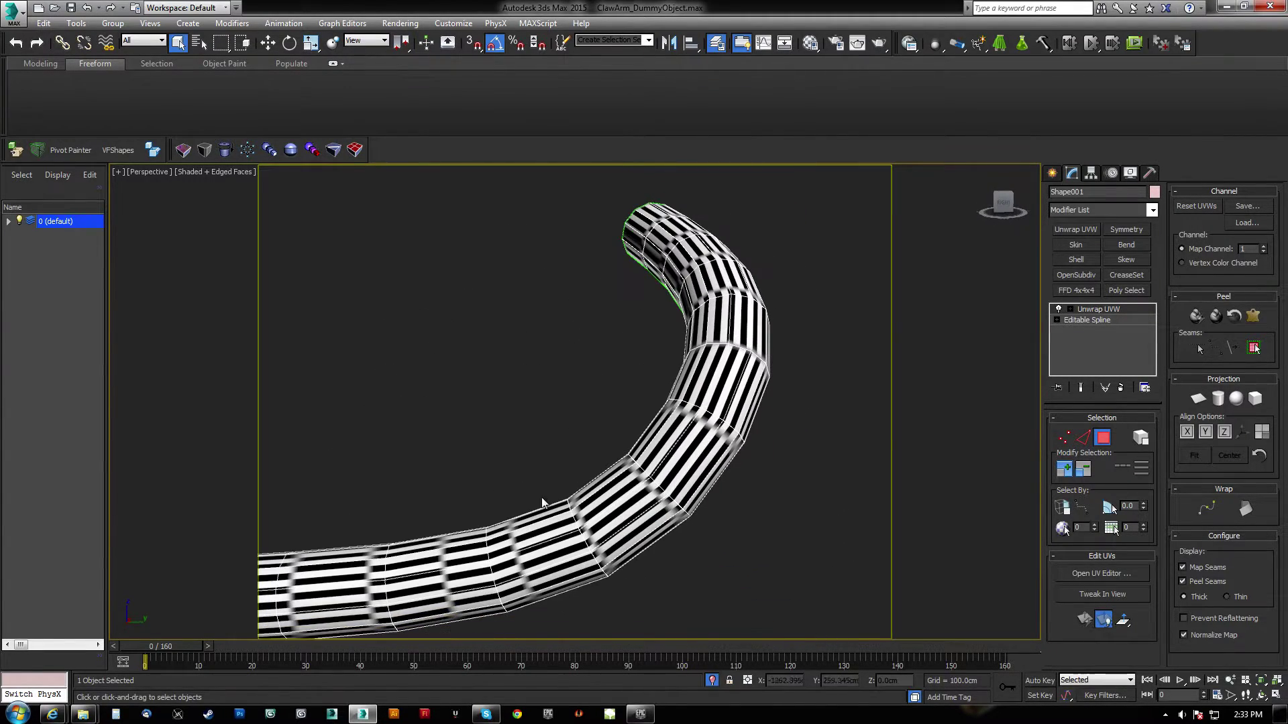
scroll(544, 503, "up", 3)
middle_click_drag(771, 320, 656, 349)
key("z")
middle_click_drag(540, 382, 557, 344)
scroll(568, 424, "up", 7)
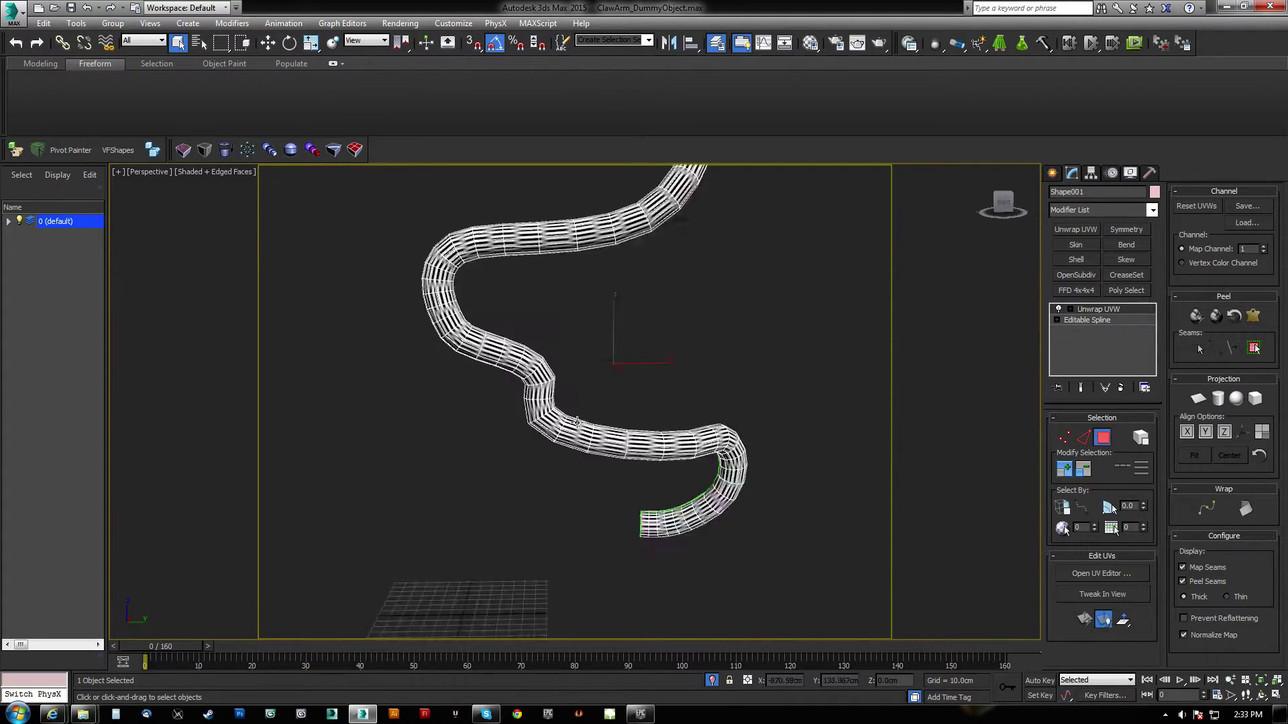
middle_click_drag(614, 460, 339, 266)
middle_click_drag(707, 426, 822, 549)
scroll(597, 436, "down", 6)
scroll(535, 402, "down", 7)
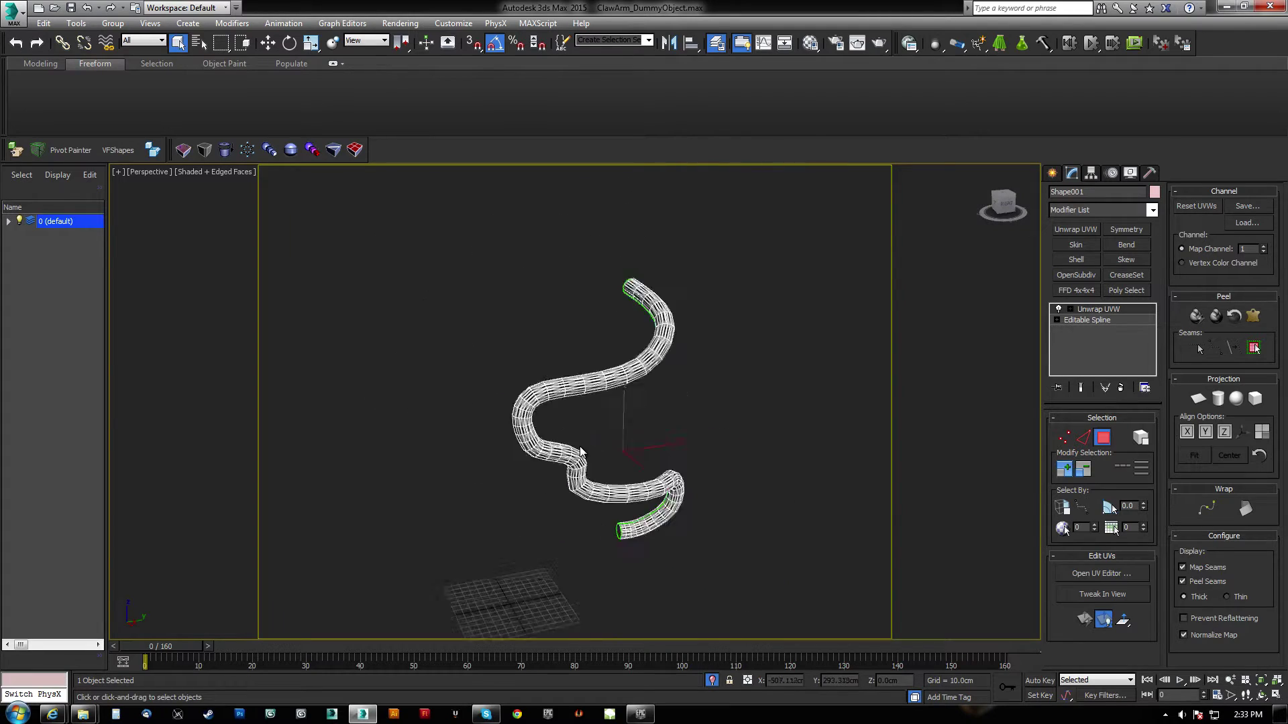
Open the tube's UVs in the UV editor and select all polygons of the UV shell.
left_click(1088, 576)
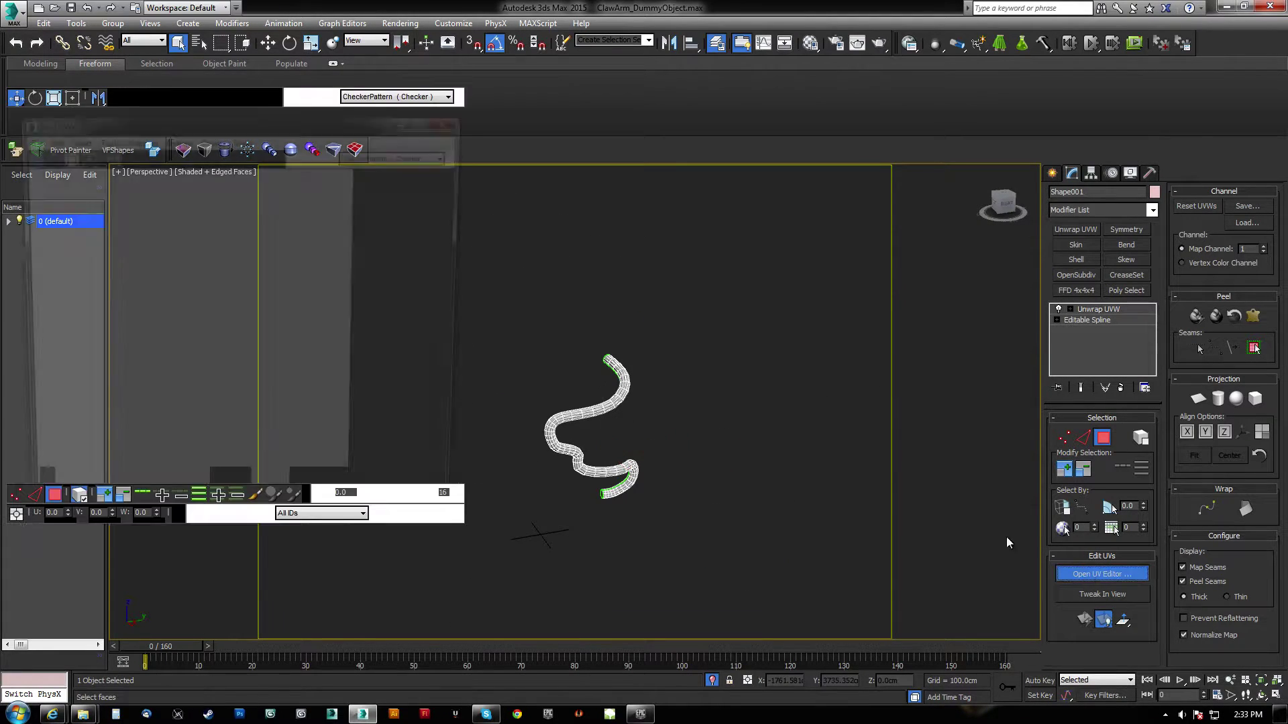
scroll(165, 305, "down", 3)
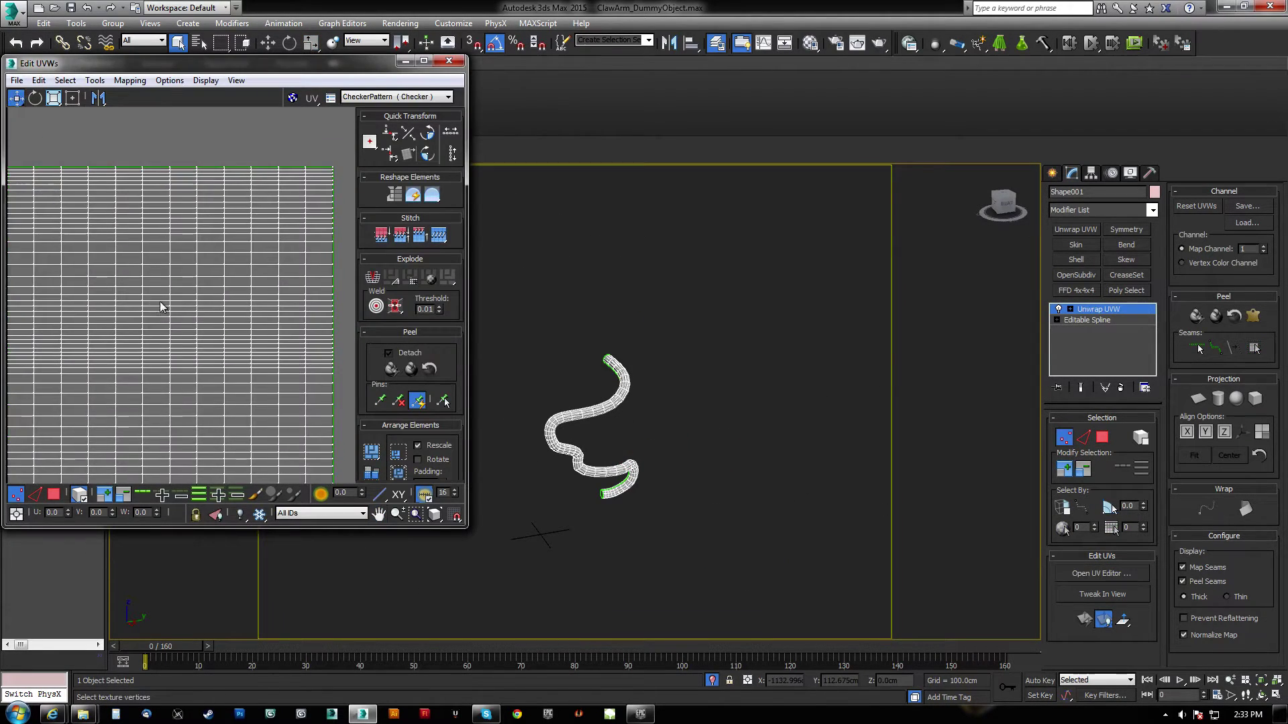
left_click(56, 494)
left_click_drag(280, 406, 280, 406)
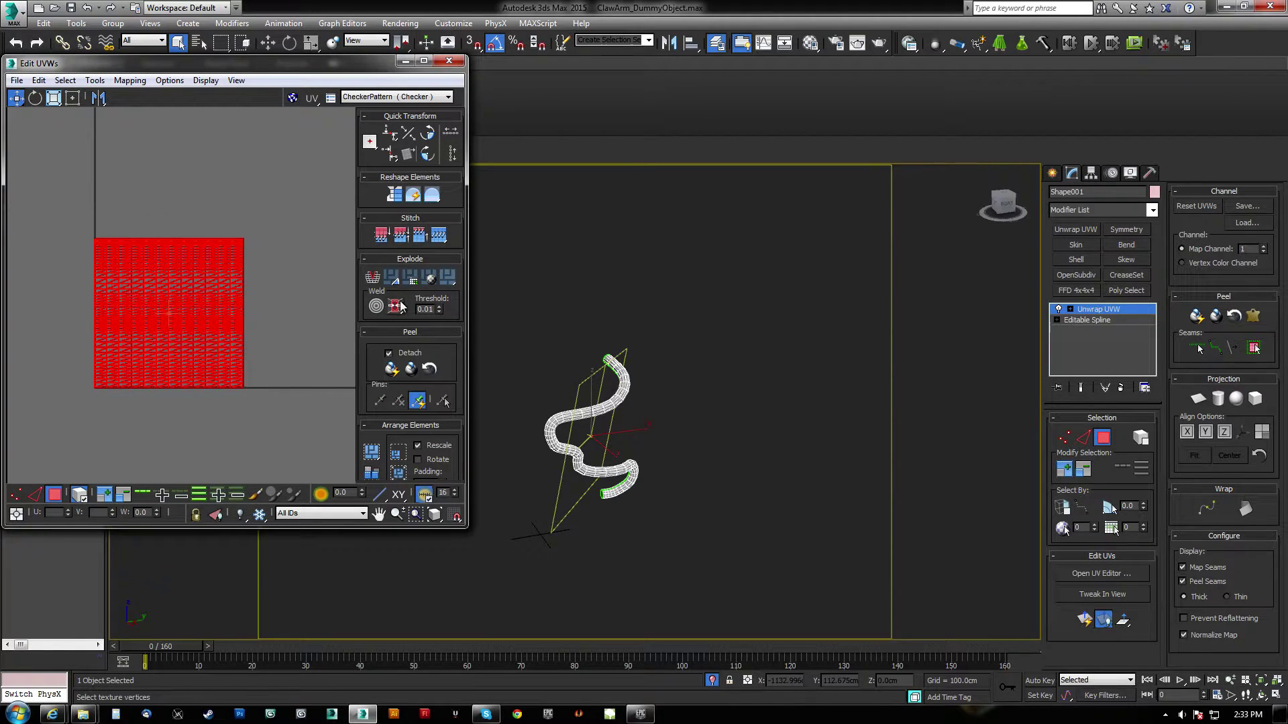
Stretch the whole UV shell vertically in Freeform mode until the checkers on the tube are roughly square.
middle_click_drag(570, 422, 672, 402)
scroll(677, 395, "up", 5)
scroll(673, 402, "up", 4)
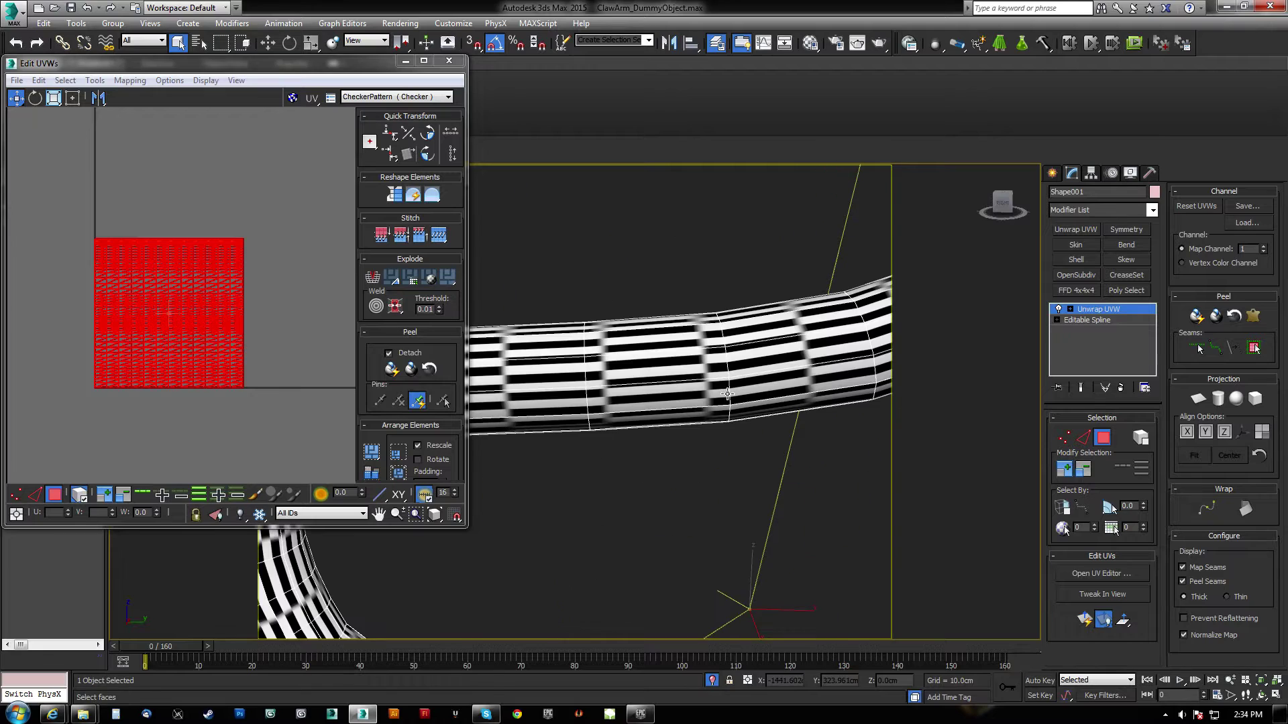
left_click(72, 98)
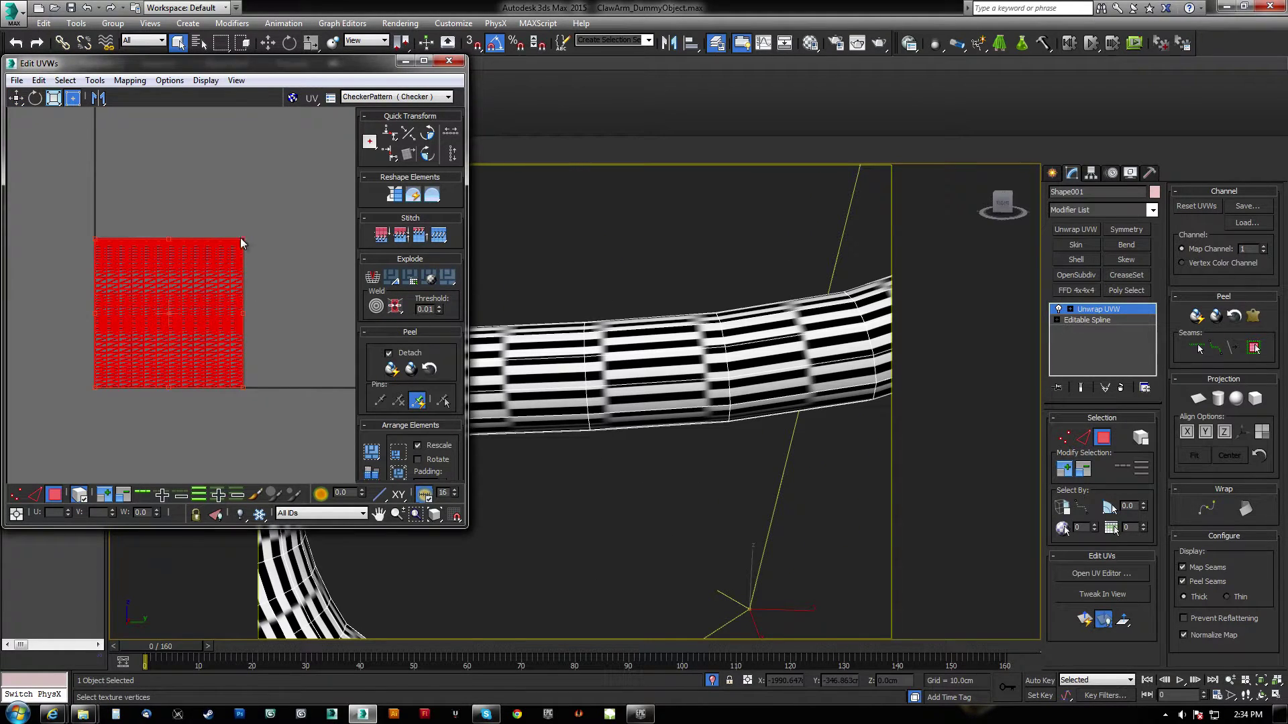
left_click_drag(242, 240, 250, 80, "shift")
middle_click_drag(233, 209, 222, 287)
scroll(224, 288, "down", 3)
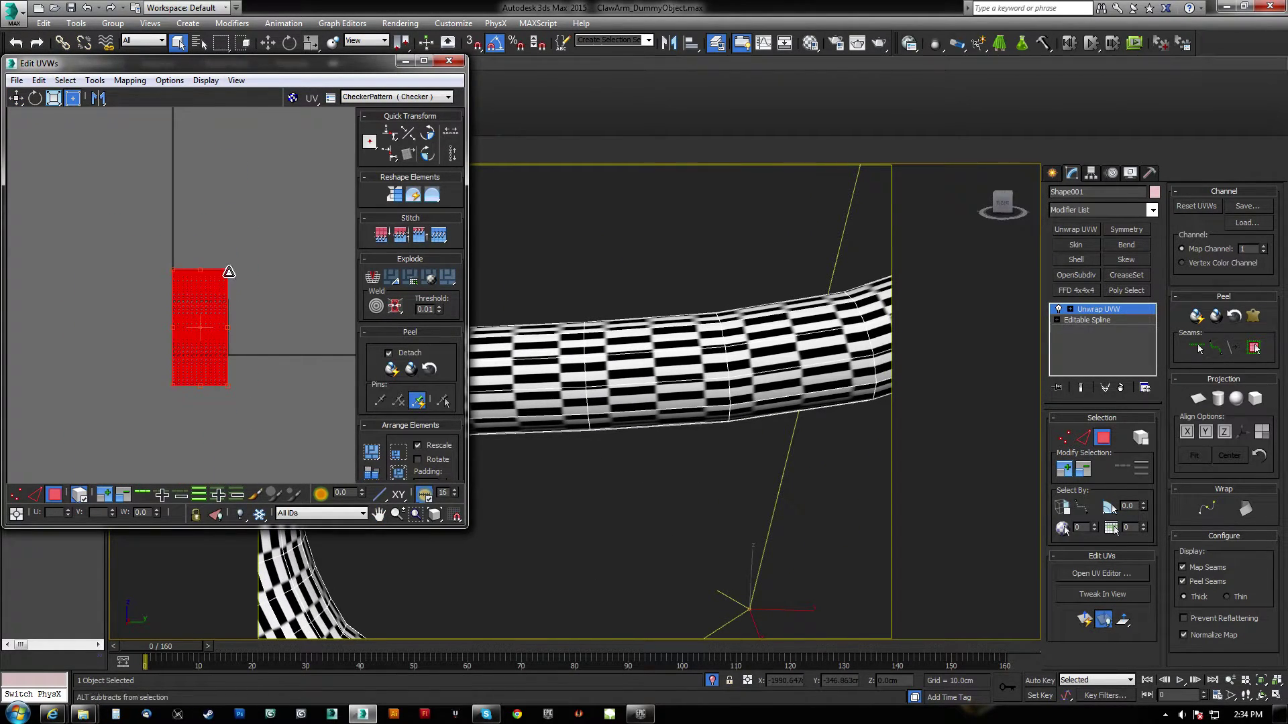
left_click_drag(228, 272, 229, 138, "shift")
middle_click_drag(233, 260, 203, 409)
left_click_drag(201, 285, 242, 86, "shift")
middle_click_drag(514, 473, 616, 381)
scroll(581, 349, "down", 5)
scroll(616, 381, "up", 5)
middle_click_drag(711, 525, 650, 353)
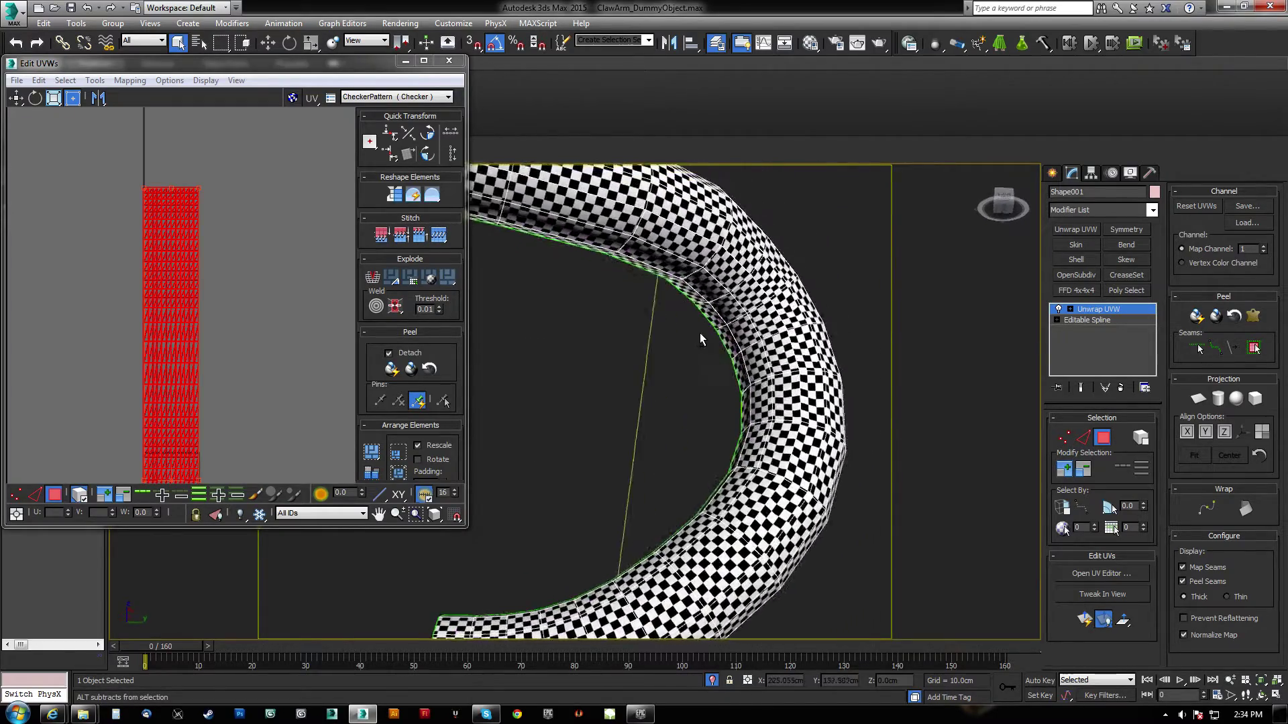
middle_click_drag(700, 340, 671, 286, "alt")
Pack the tall UV strip into the 0–1 UV square with Rescale enabled and check the checkers along the whole tube.
middle_click_drag(200, 368, 204, 360)
scroll(201, 342, "down", 3)
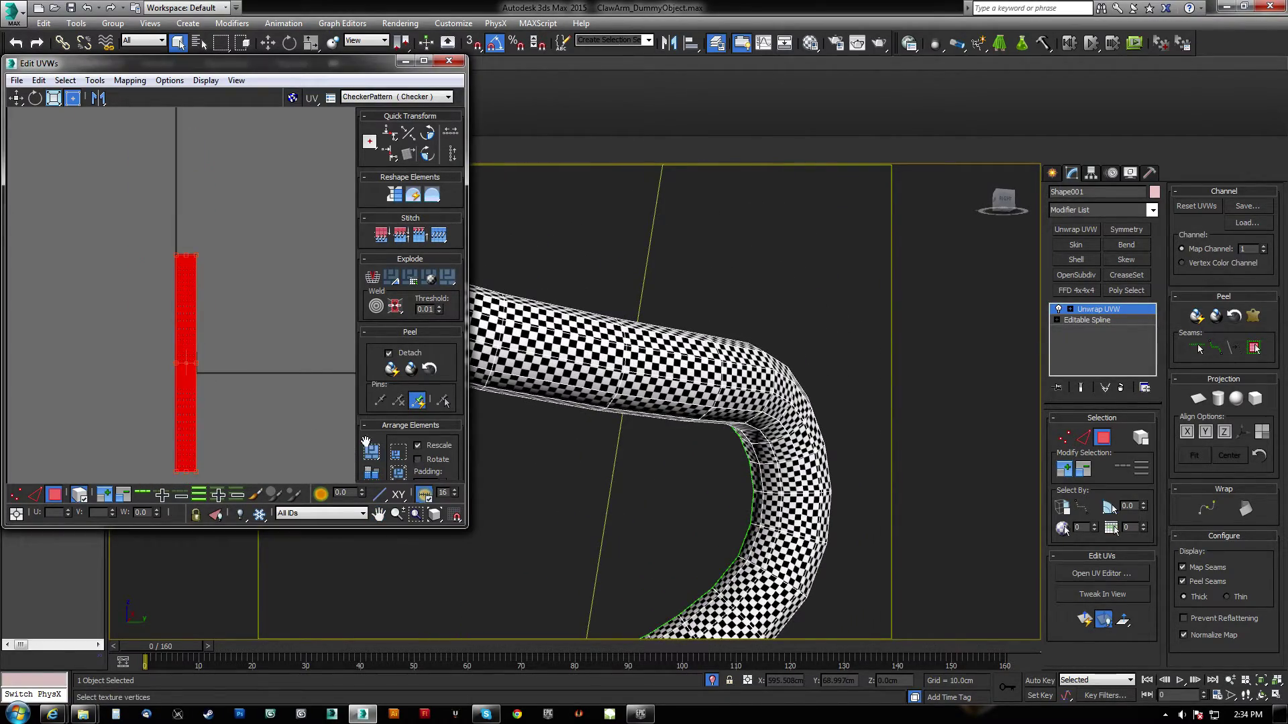
left_click(371, 451)
scroll(201, 382, "up", 10)
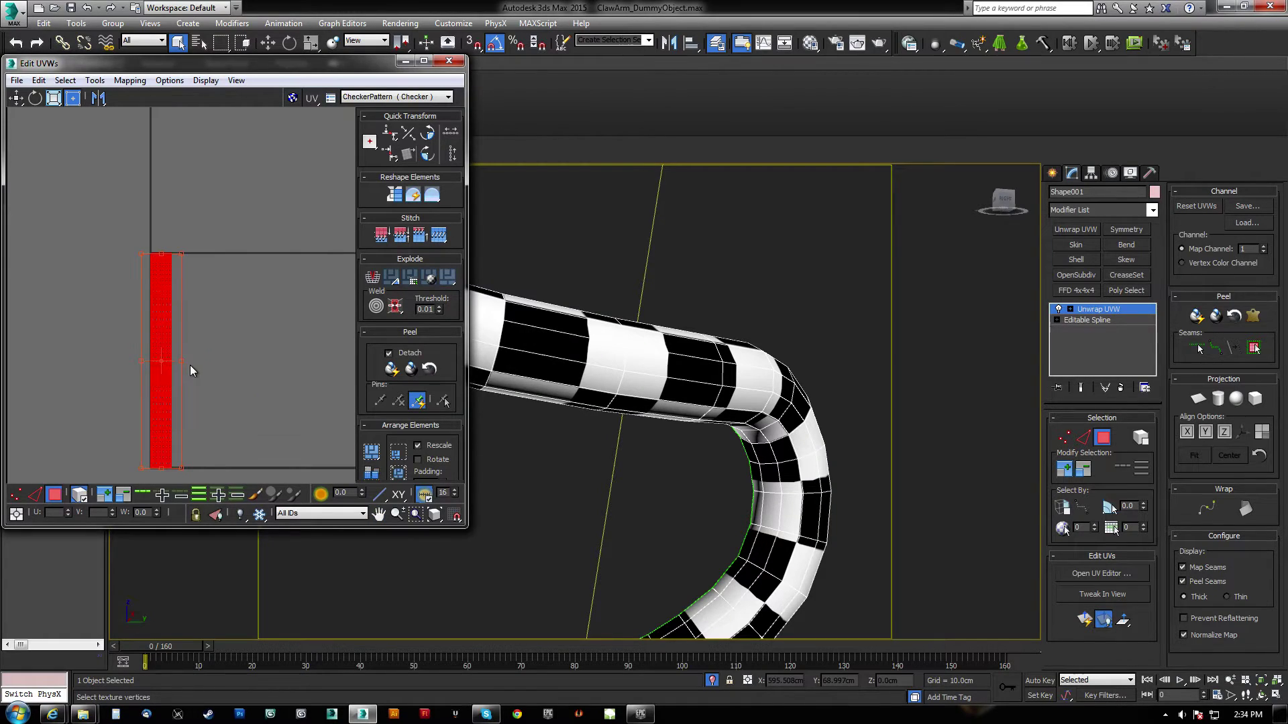
middle_click_drag(661, 386, 698, 402)
scroll(697, 403, "down", 7)
middle_click_drag(744, 289, 697, 325, "alt")
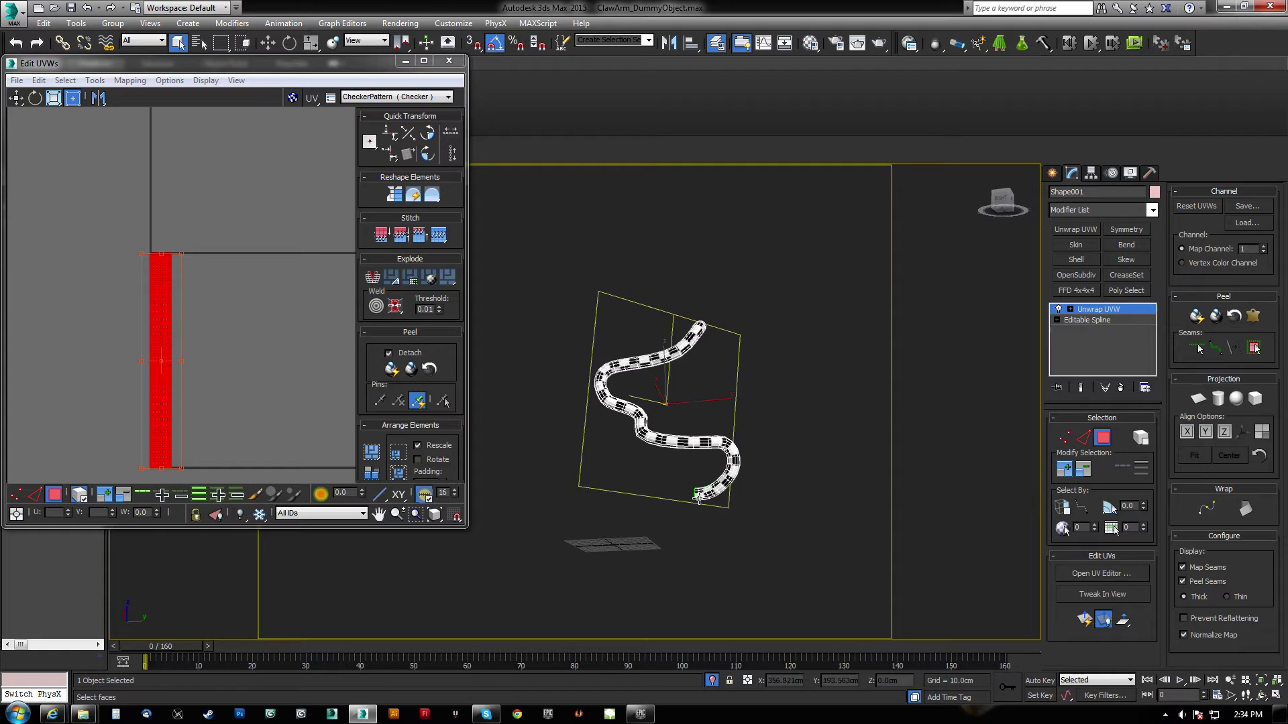
middle_click_drag(699, 497, 642, 434, "alt")
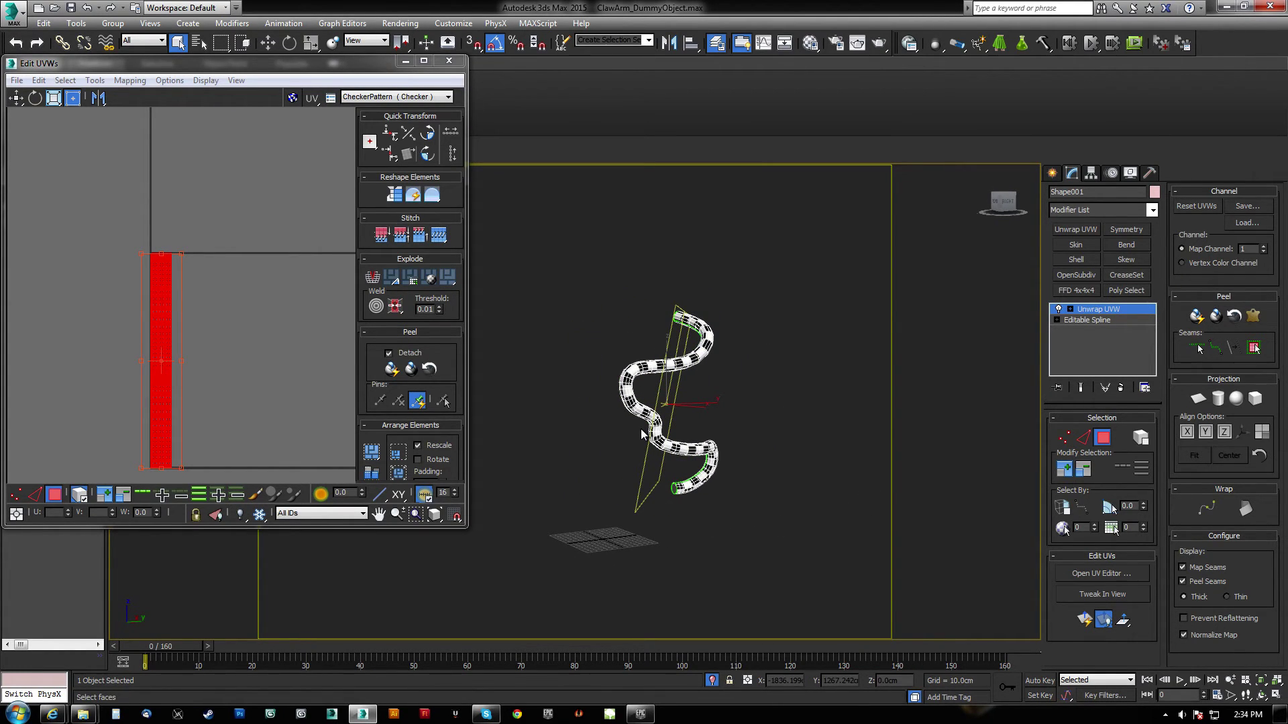